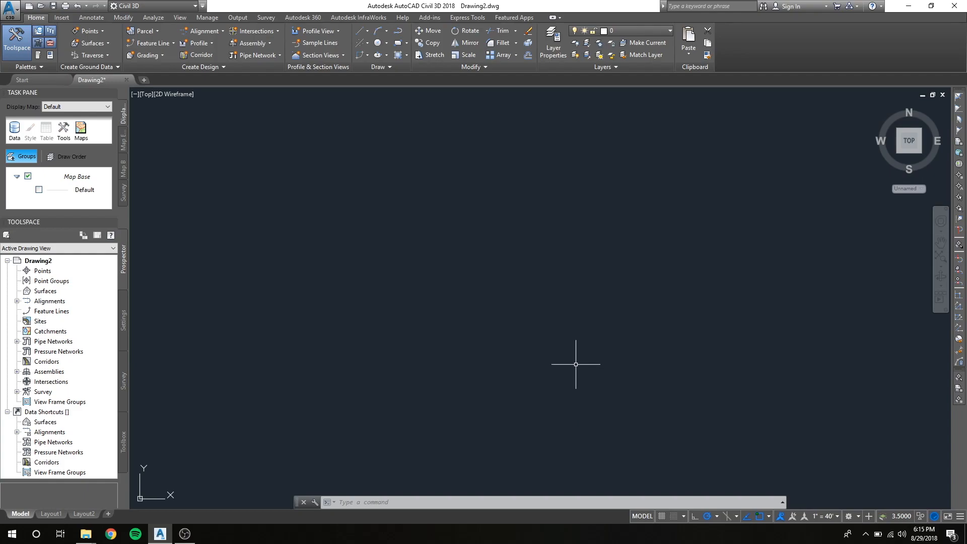
- Open CE2010_Civil3D_Assignment1Pt1 _Points from the CE 2010 folder, review its comma-separated point data, and return to the drawing
mouse_move(85, 534)
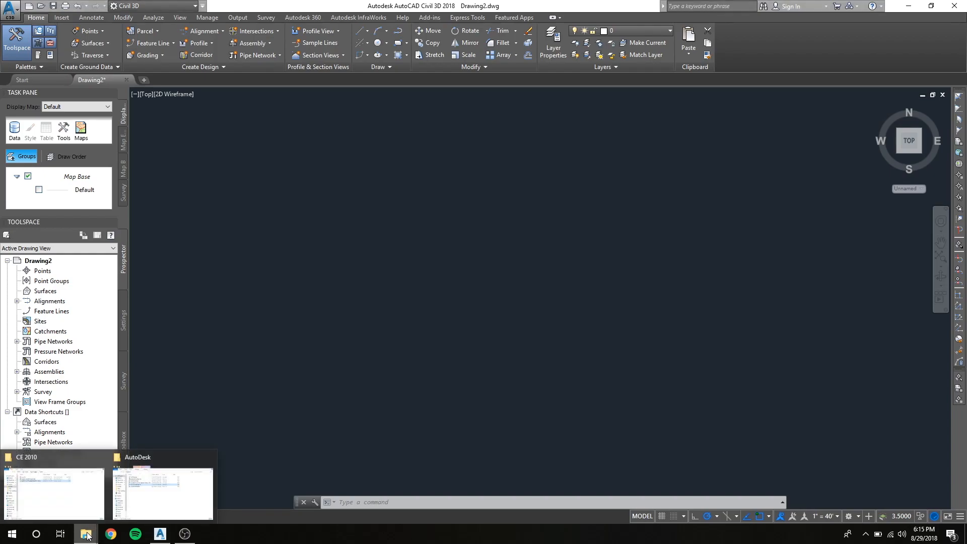
click(78, 510)
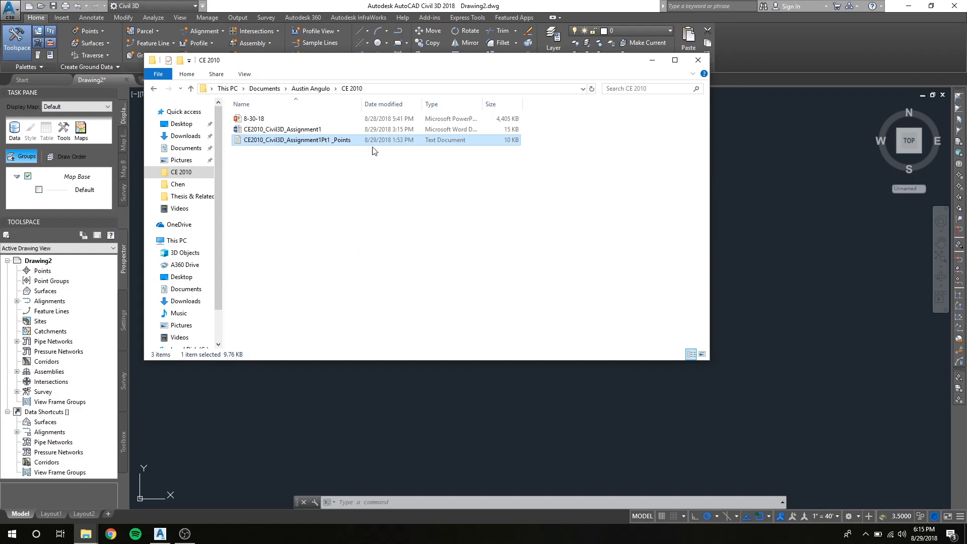
right_click(335, 144)
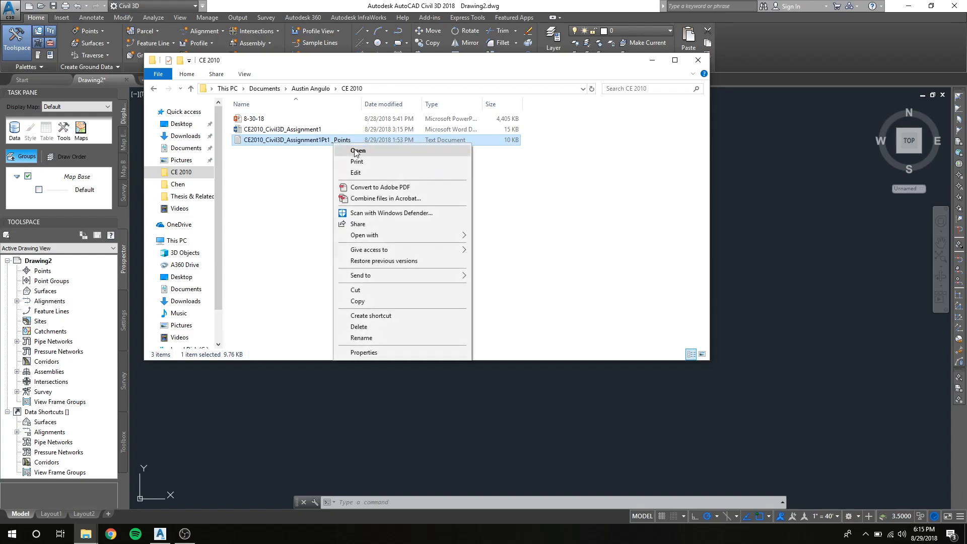
click(357, 150)
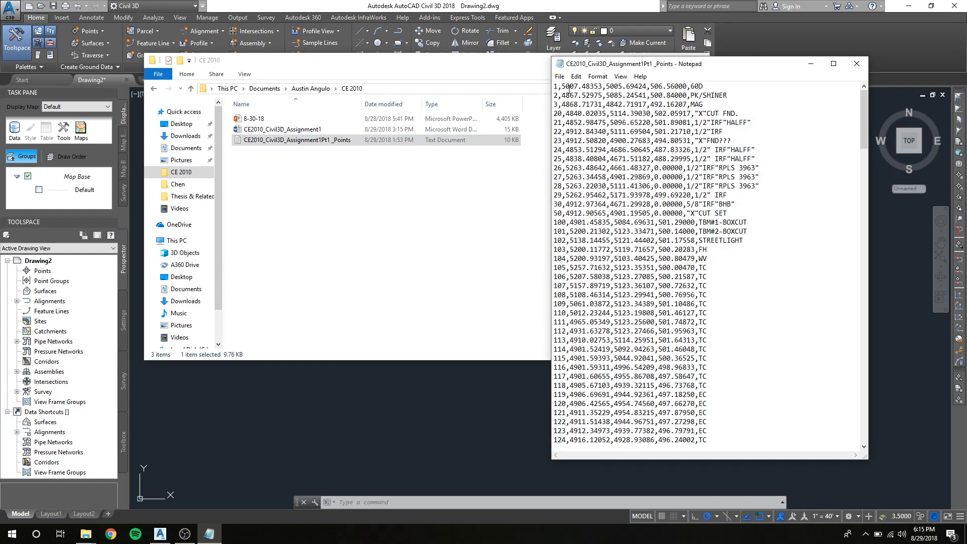
scroll(675, 276, down, 20)
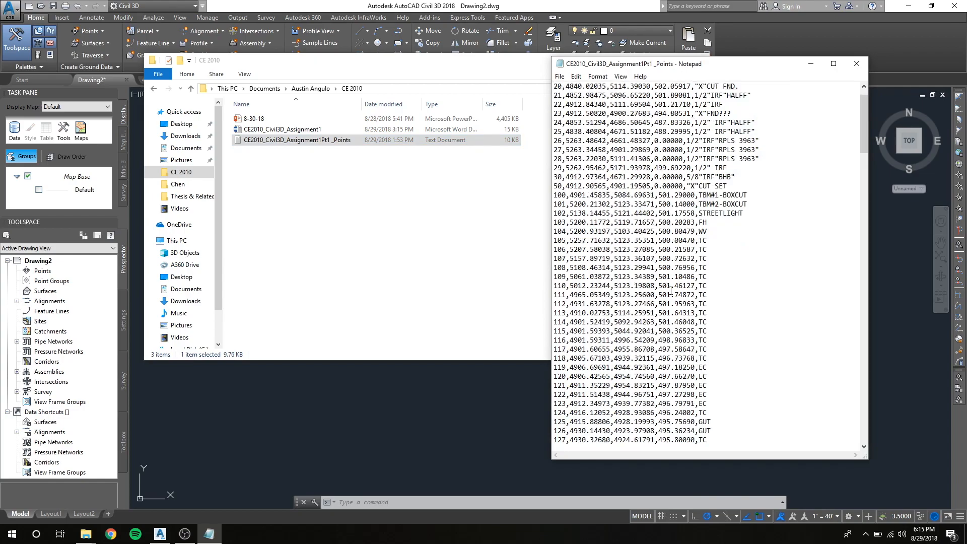
scroll(672, 291, up, 20)
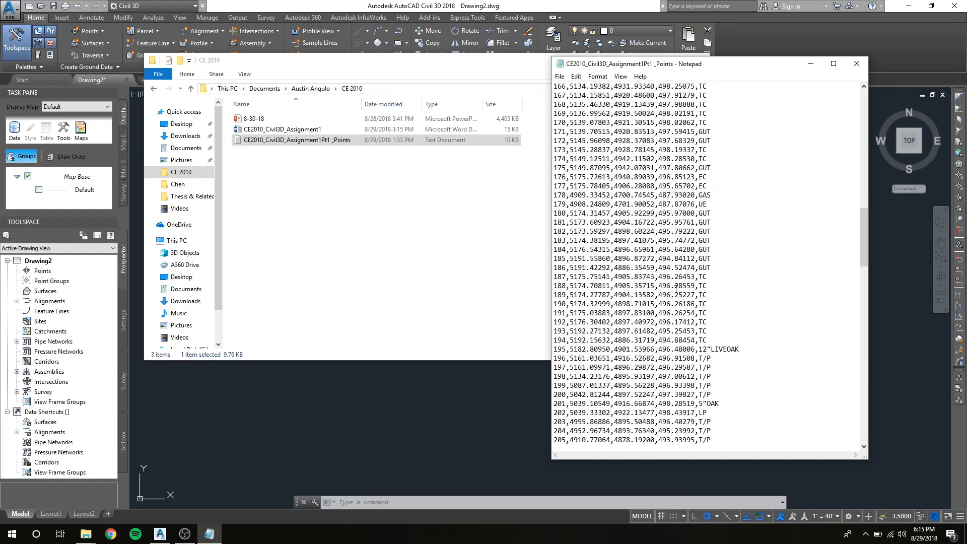
click(866, 56)
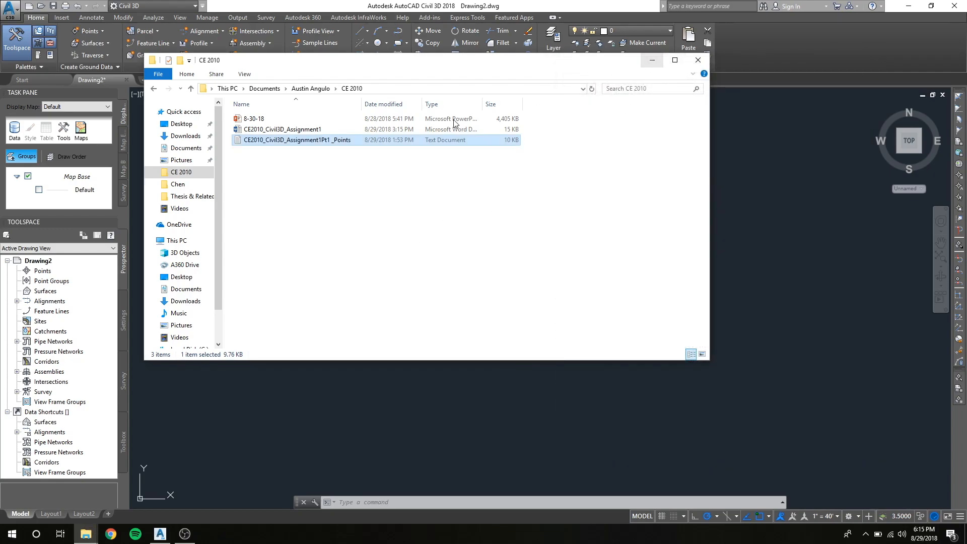
click(651, 61)
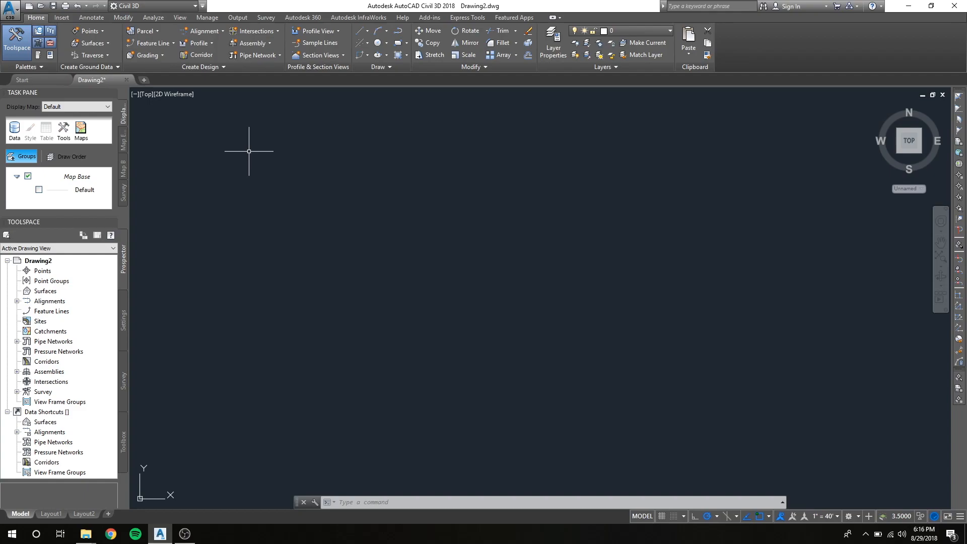
- Start a points-from-file import and add CE2010_Civil3D_Assignment1Pt1 _Points as the source file
click(61, 18)
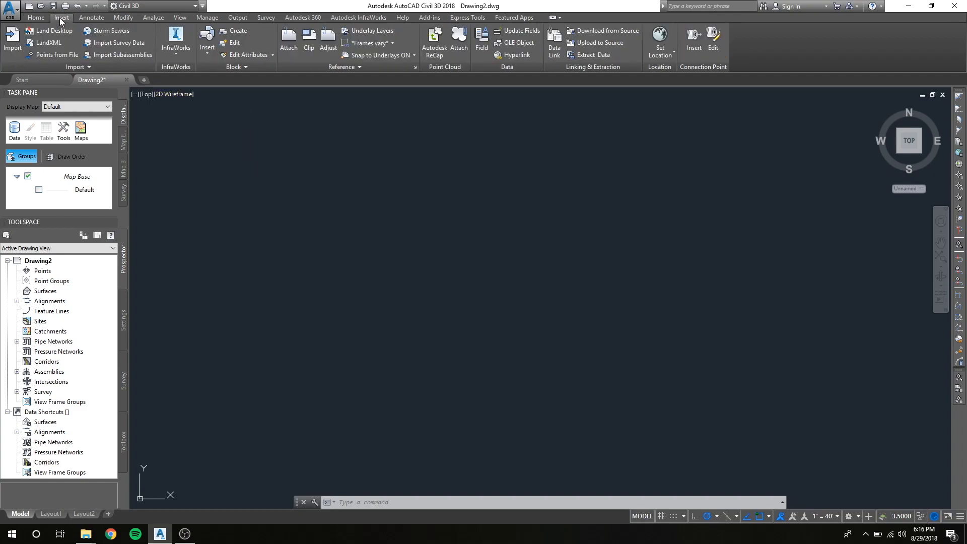
click(50, 55)
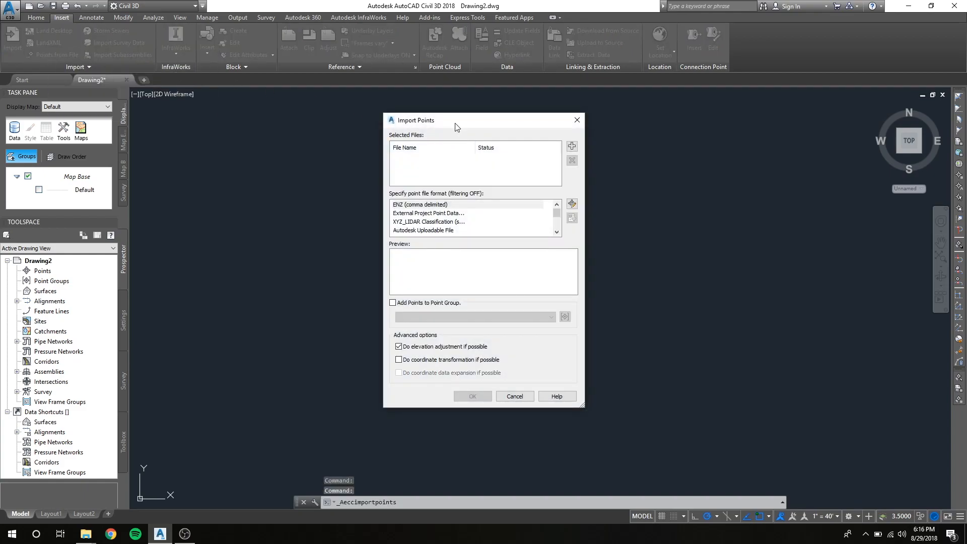
click(572, 148)
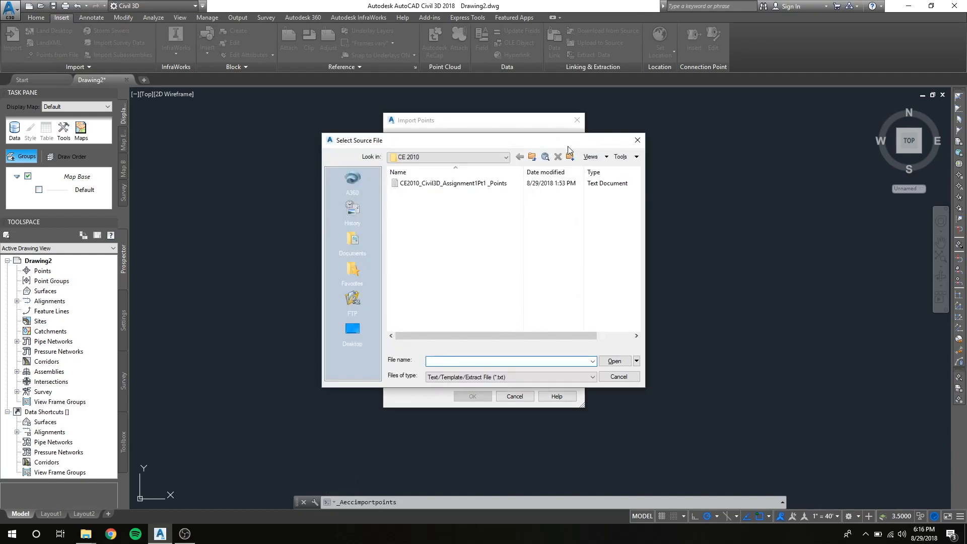
click(478, 183)
click(614, 361)
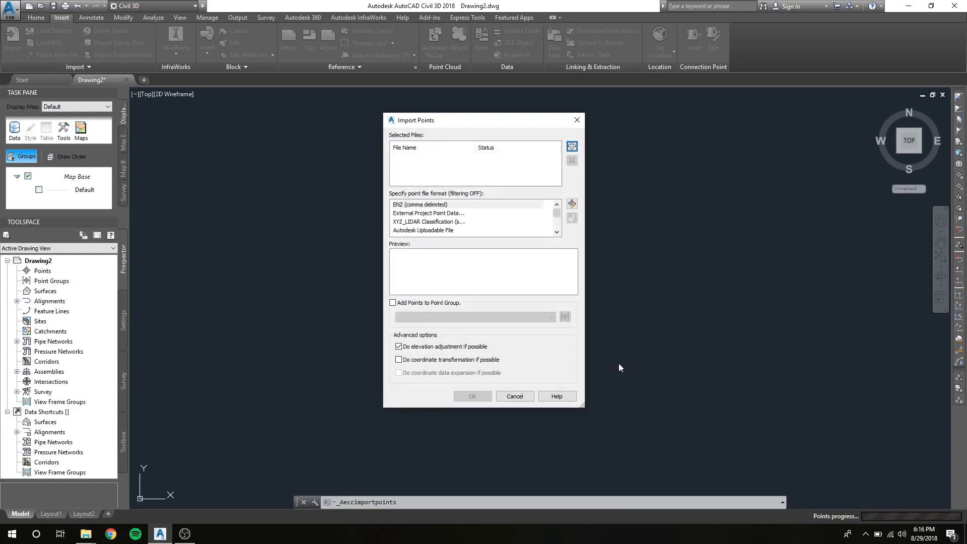
- Set the point file format to PENZ (comma delimited), check the preview columns, and import the points
click(556, 232)
click(556, 232)
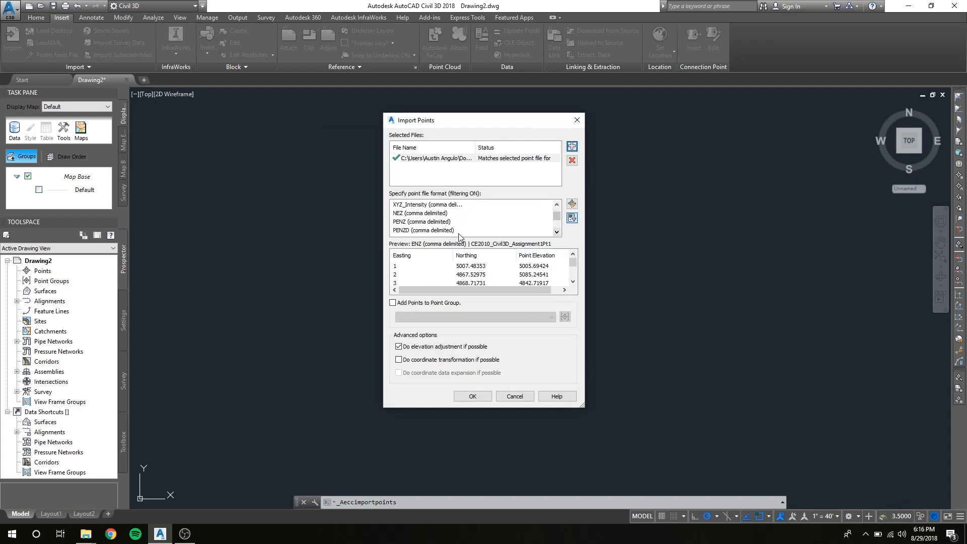
click(404, 223)
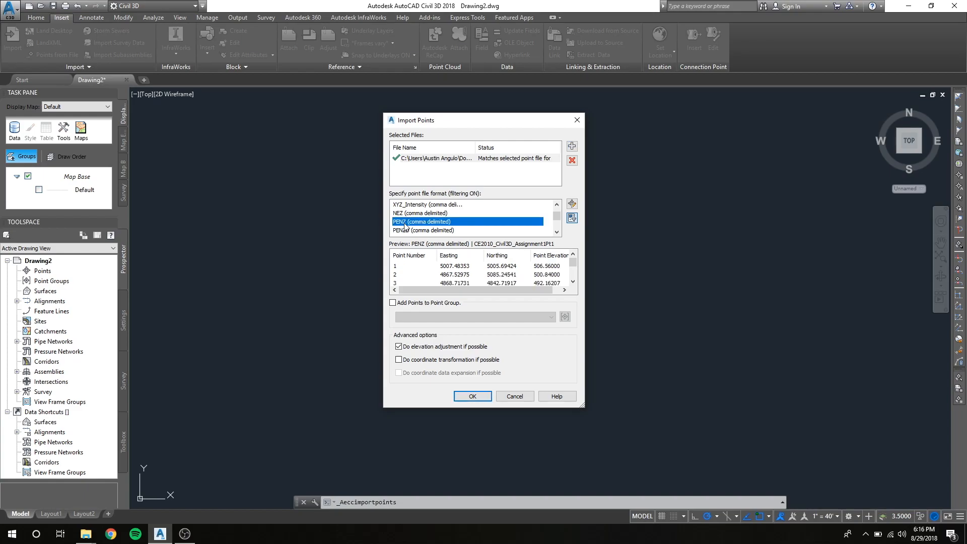
drag(496, 290, 477, 295)
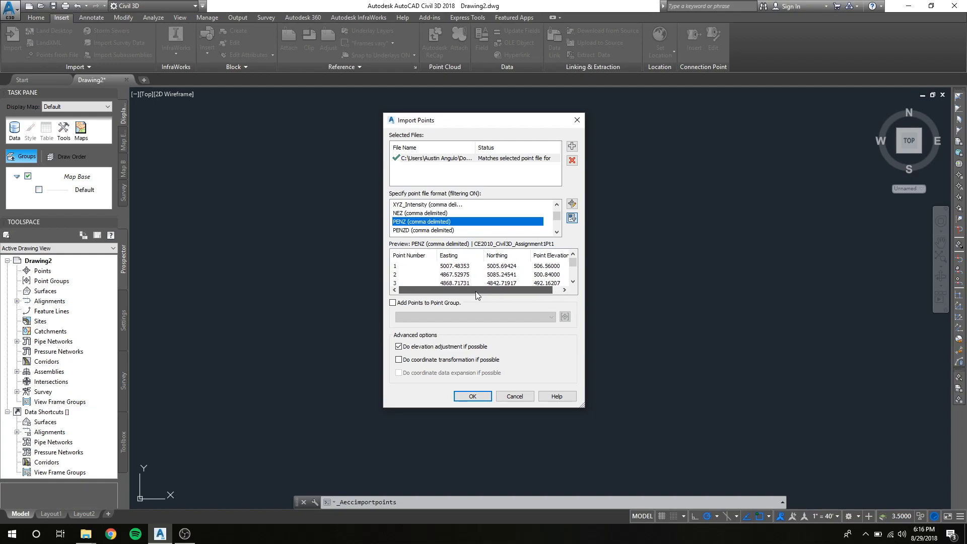
mouse_move(433, 289)
mouse_down()
mouse_move(443, 290)
mouse_move(435, 290)
mouse_up()
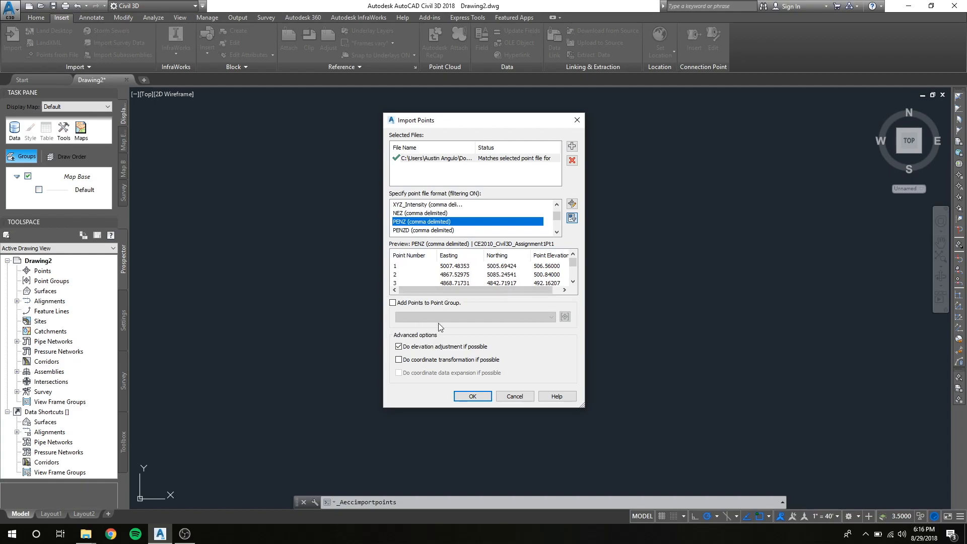
click(472, 397)
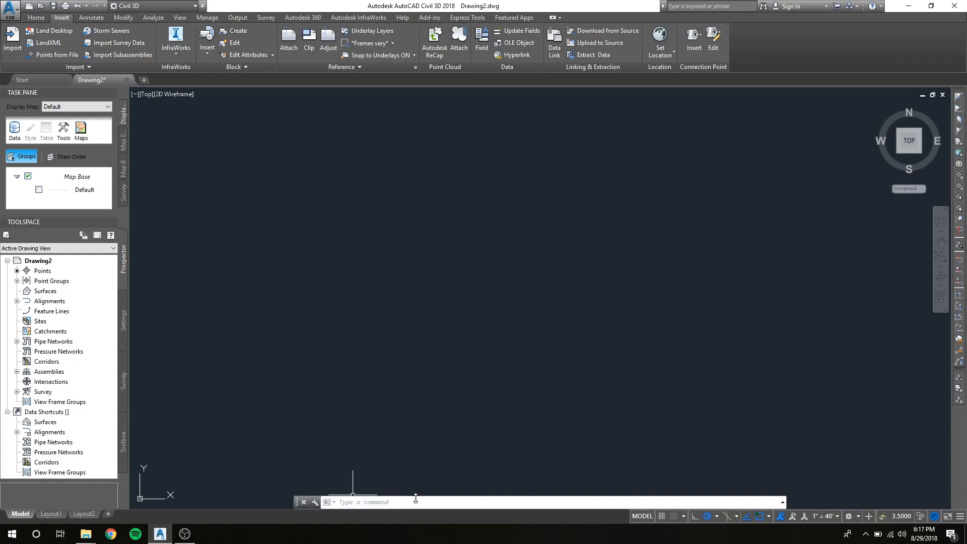
- Zoom to the drawing extents and centre the imported points in the view
click(484, 501)
text(z)
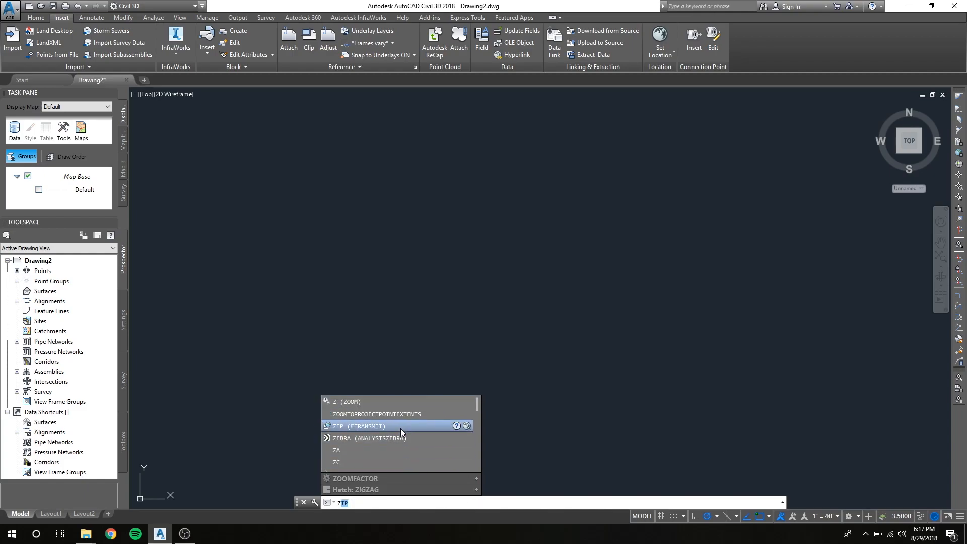
click(341, 401)
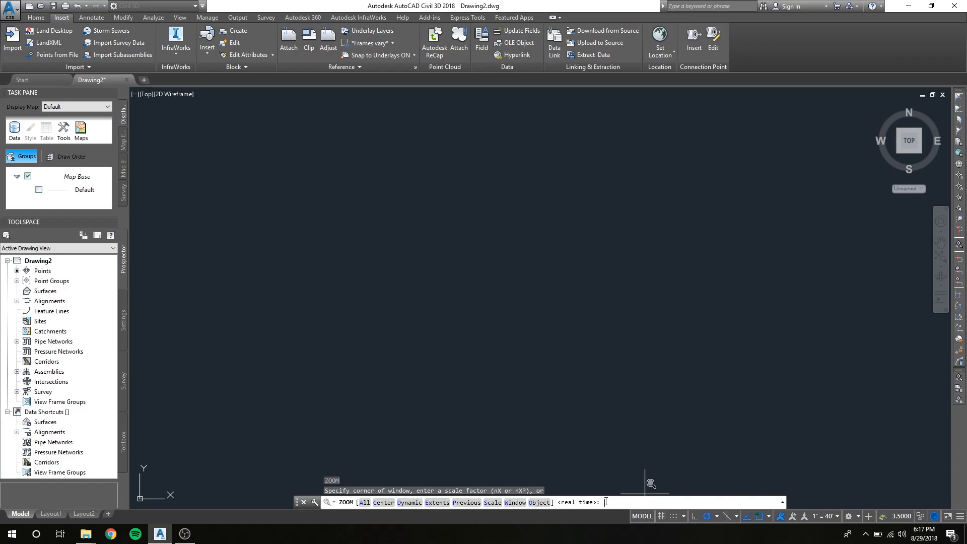
text(e)
key(Return)
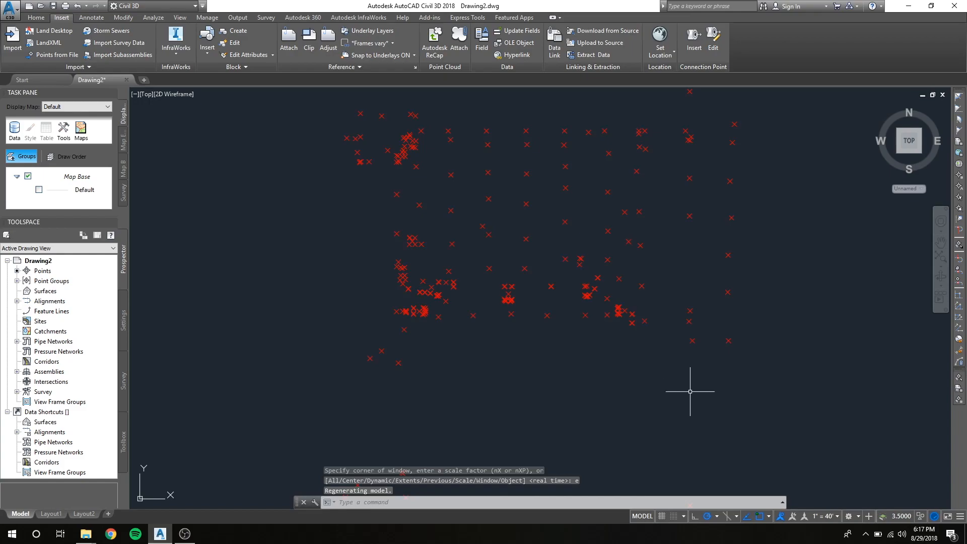
mouse_move(777, 276)
middle_down()
mouse_move(771, 292)
mouse_move(704, 328)
middle_up()
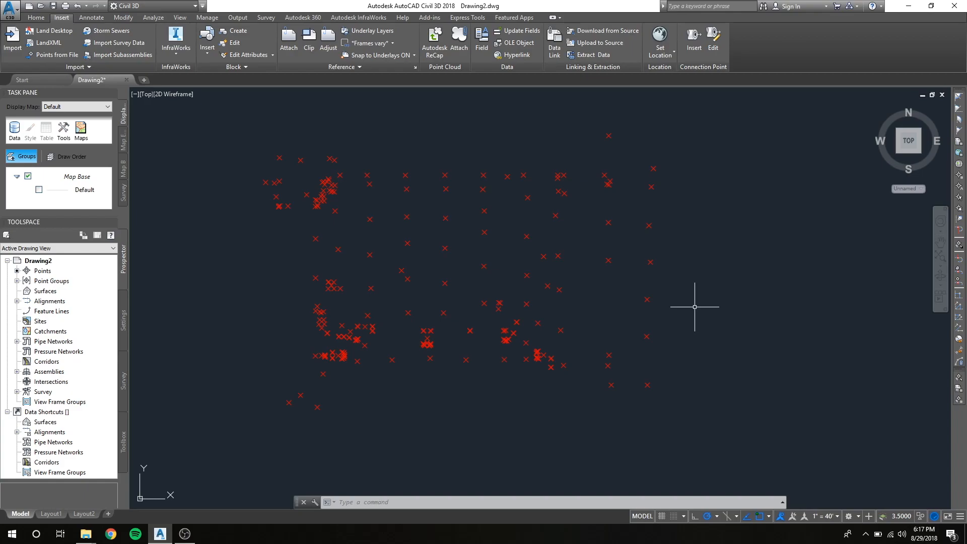
middle_drag(703, 300, 706, 306)
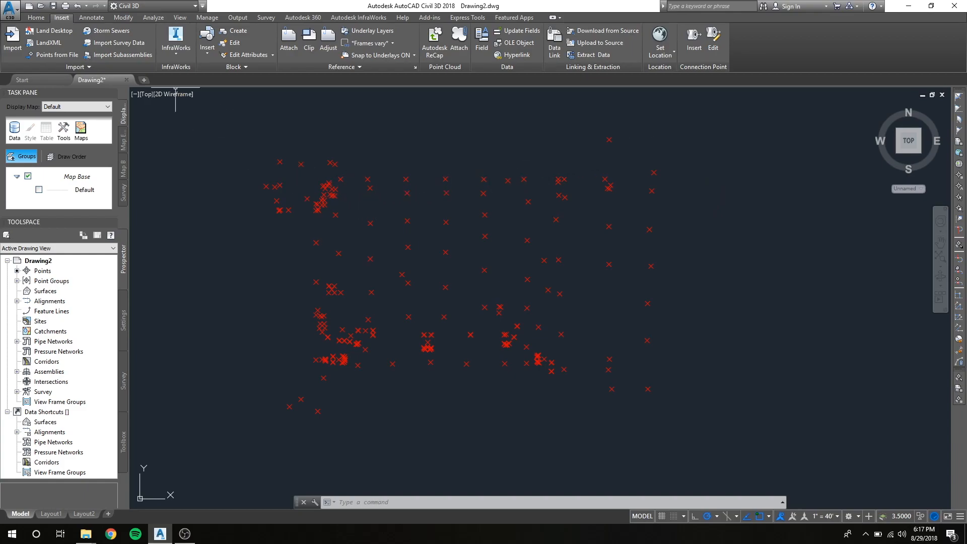
- Create a multiline text box in the empty area just east of the imported points
click(92, 18)
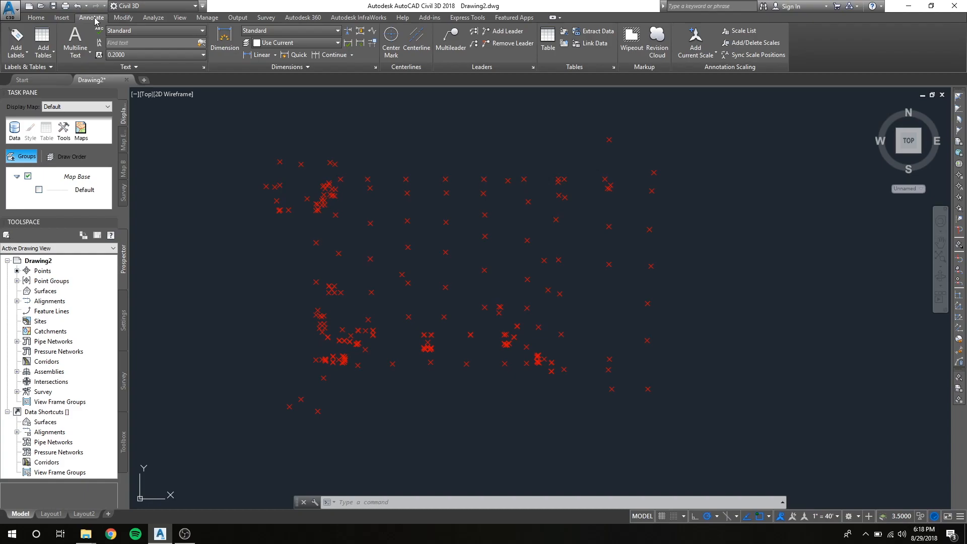
click(75, 40)
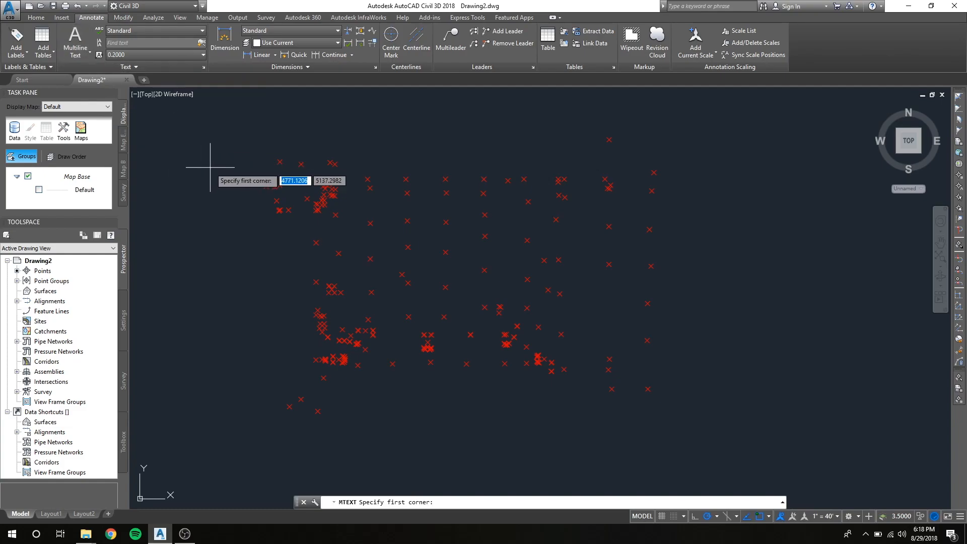
click(673, 167)
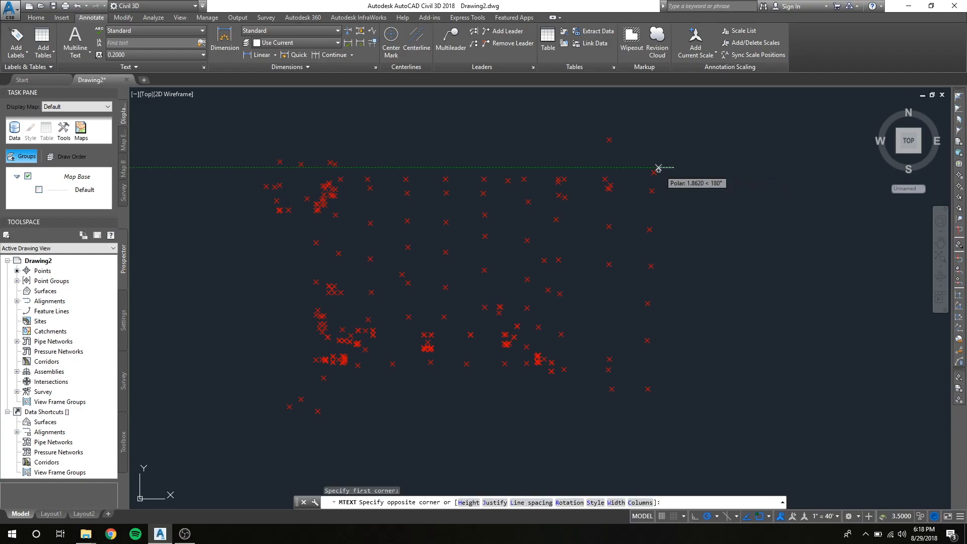
click(795, 258)
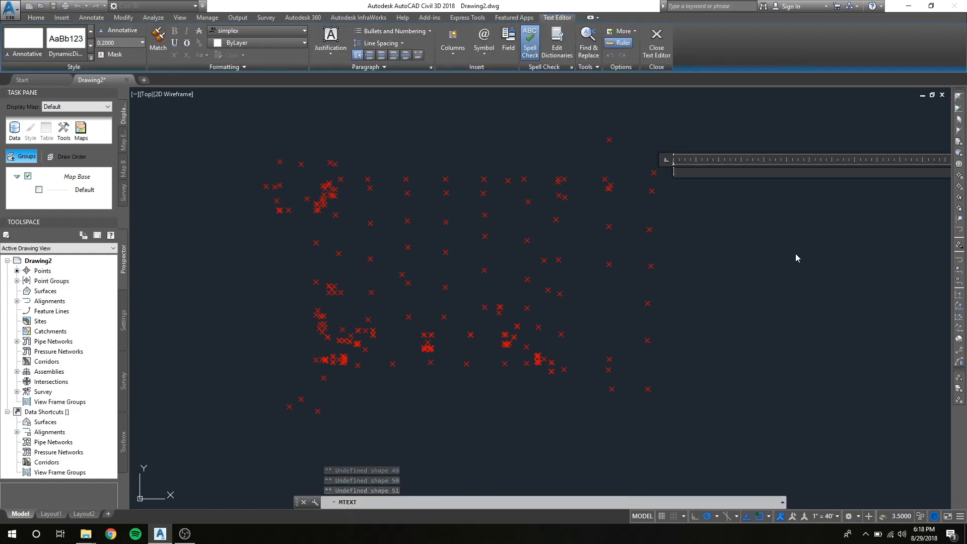
- Write "here you can post comments, questions" and "or concerns about your drawing" on two lines and finish the text
text(here)
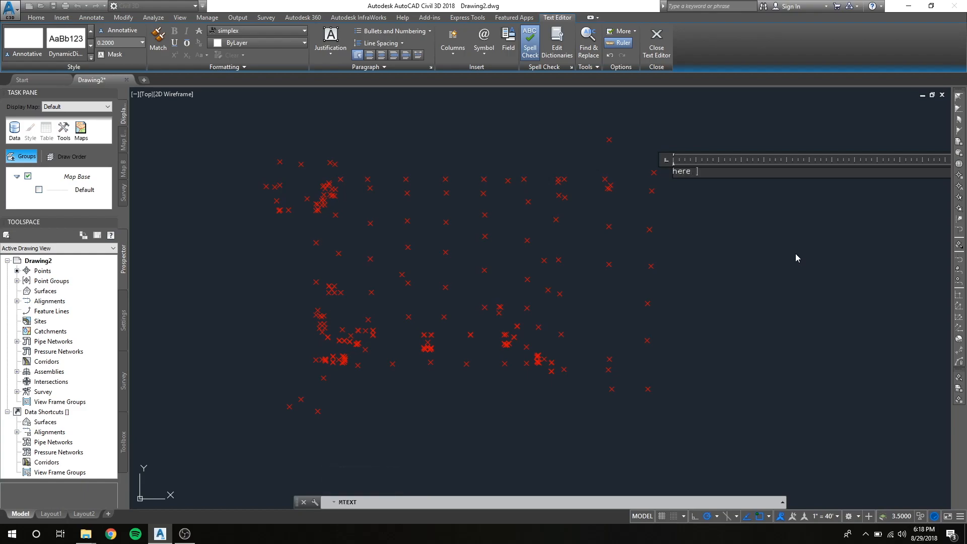
text( you can post comments, questions)
key(Return)
text(or concerns)
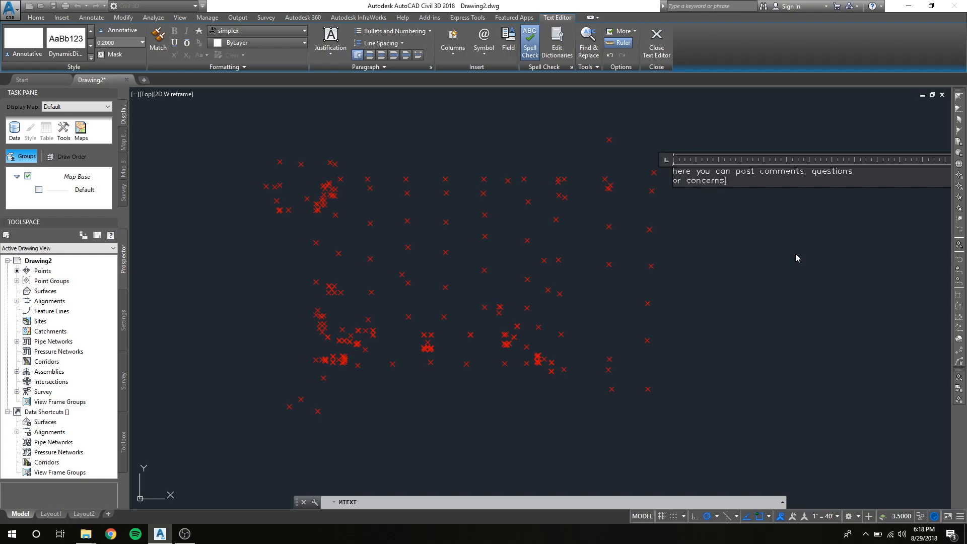
text( about your drawing)
key(Escape)
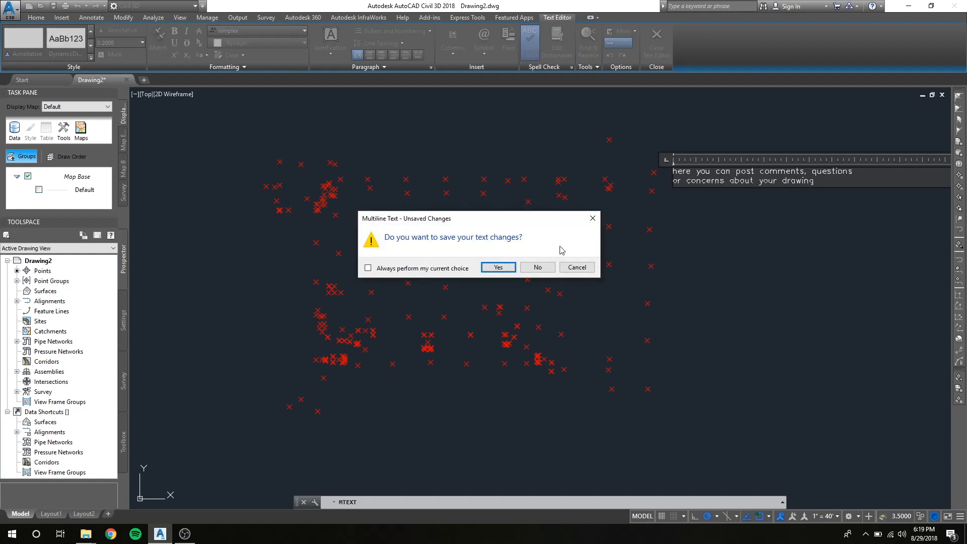
click(537, 267)
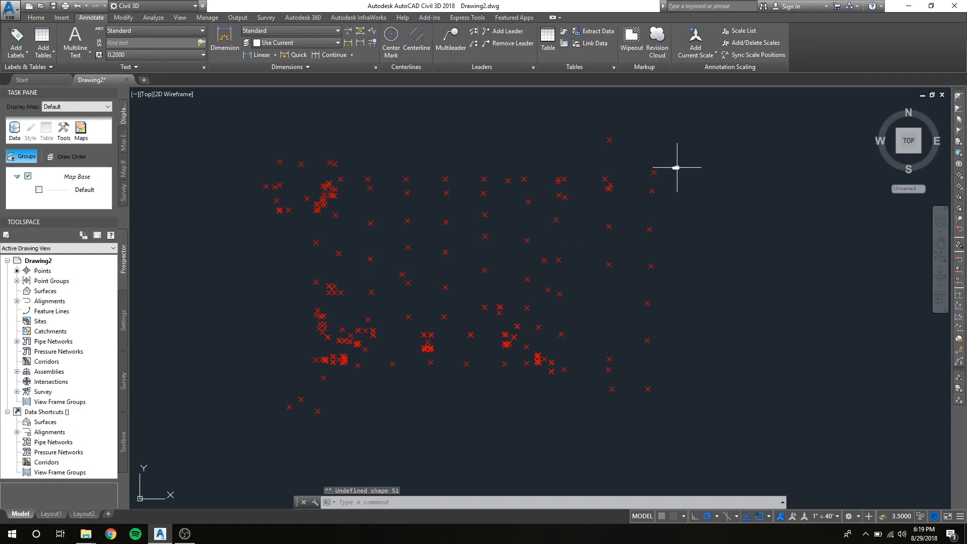
- Select the multiline text and stretch its frame downward and slightly wider to the east
click(695, 175)
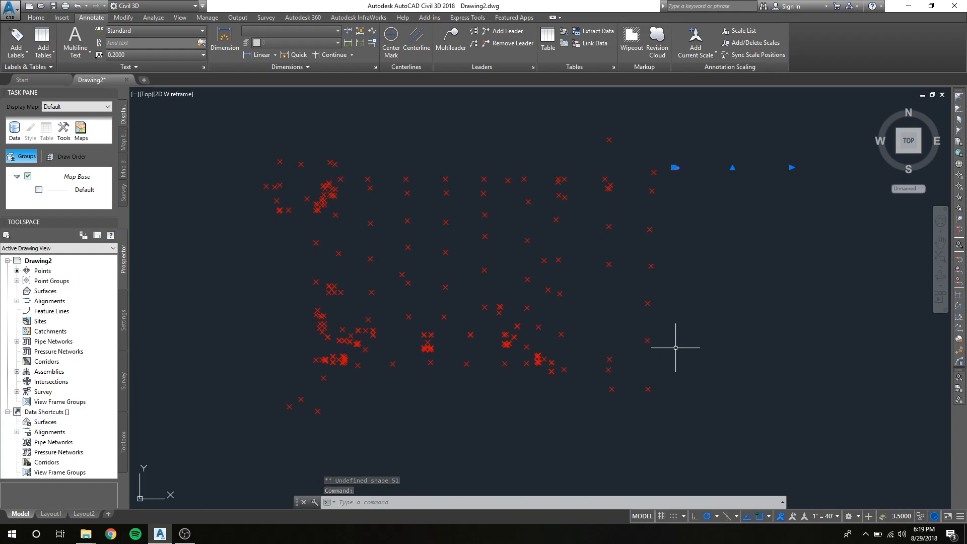
click(706, 232)
click(694, 226)
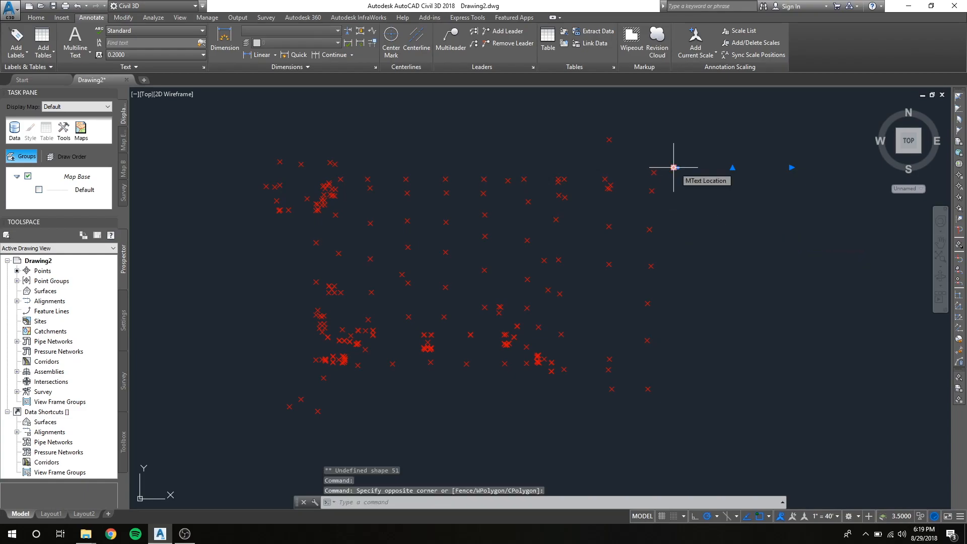
click(732, 167)
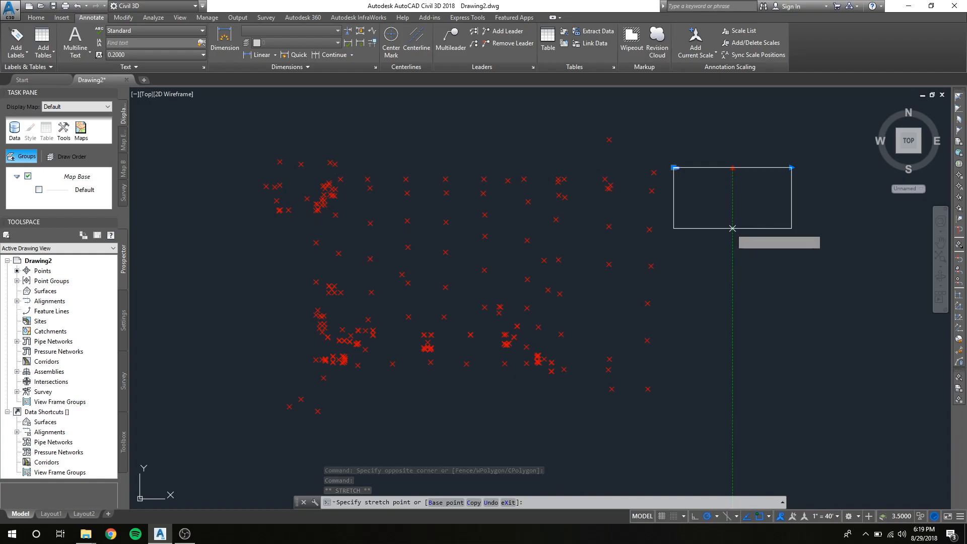
click(733, 228)
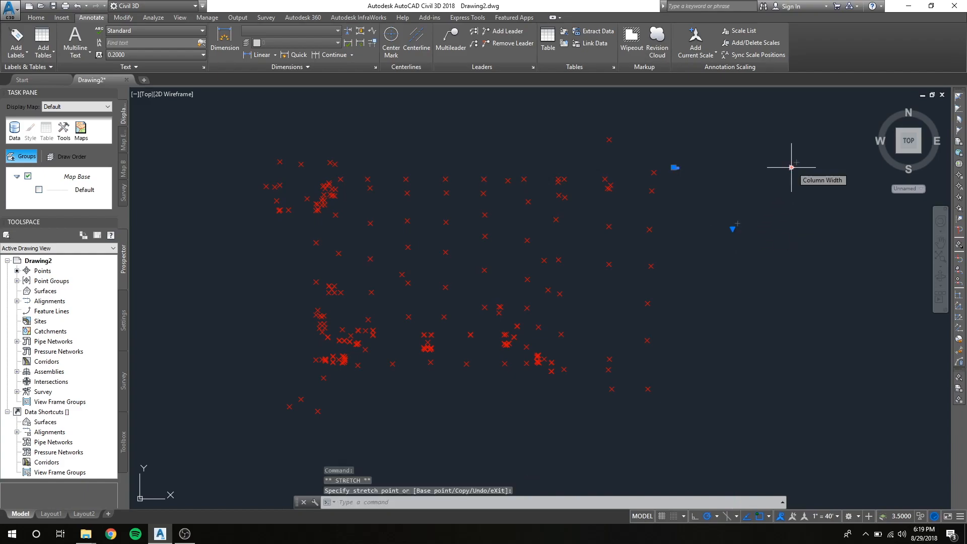
click(816, 167)
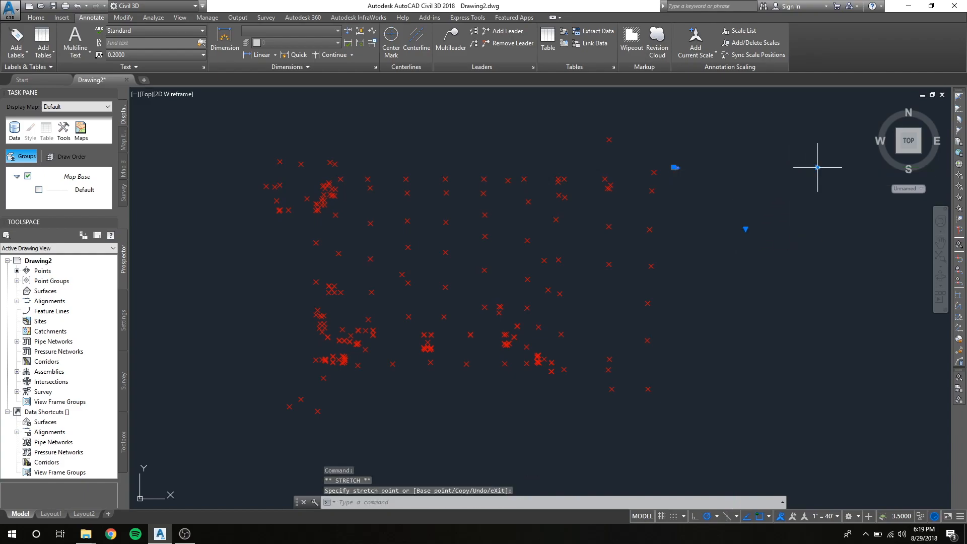
- Stretch the multiline text frame farther down and scale the text up from its upper-left corner to a readable size
click(745, 228)
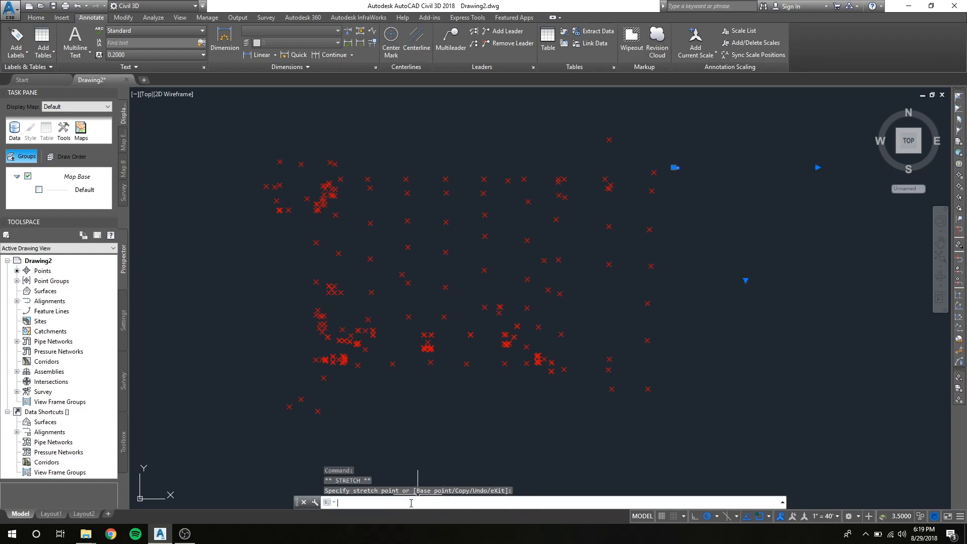
text(sca)
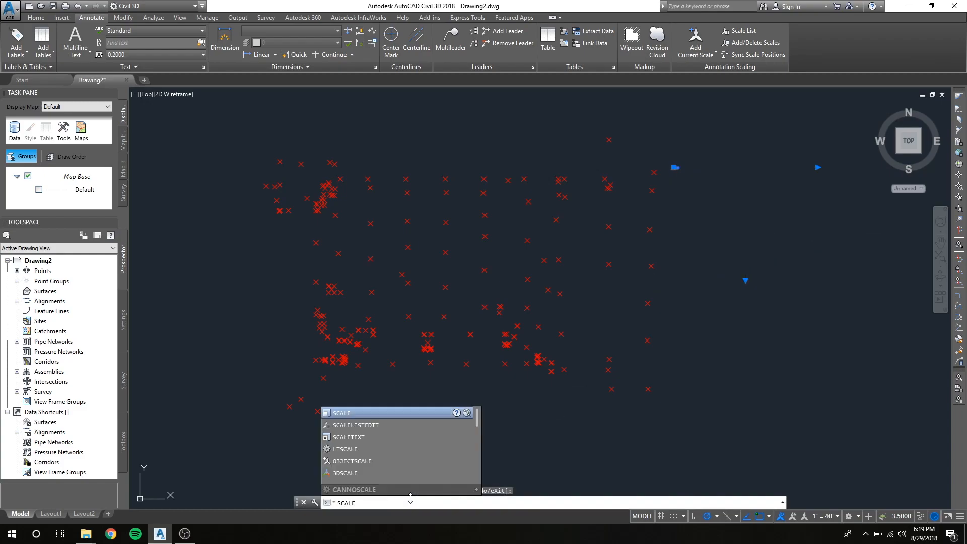
key(Return)
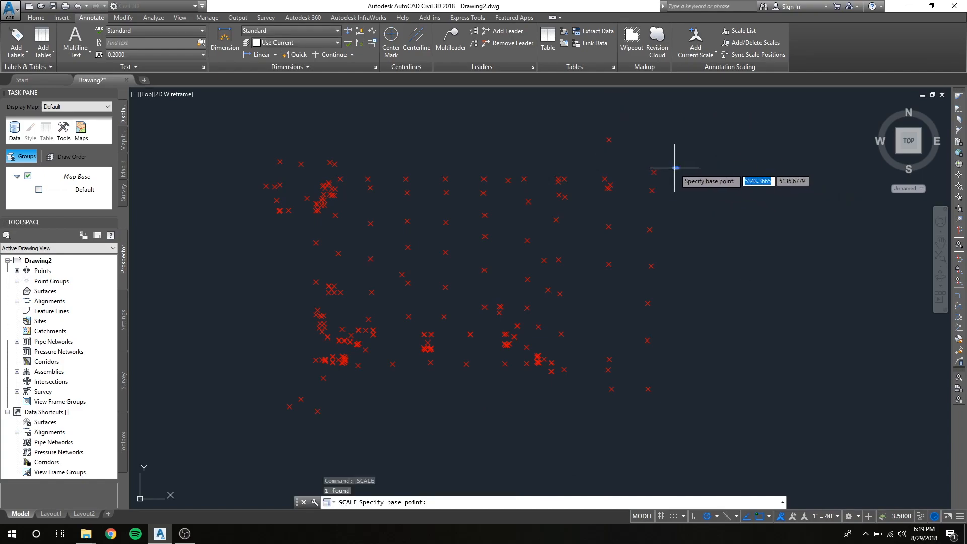
click(676, 168)
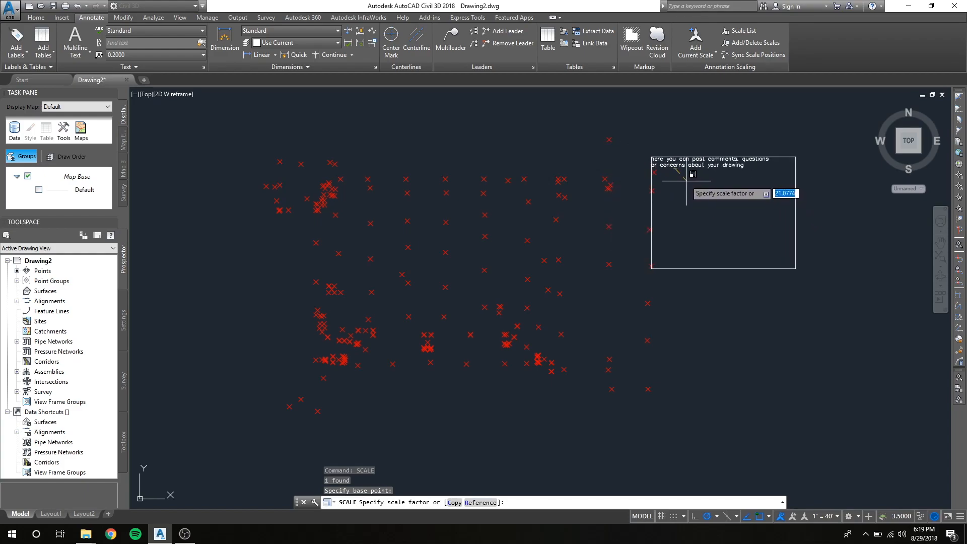
click(713, 196)
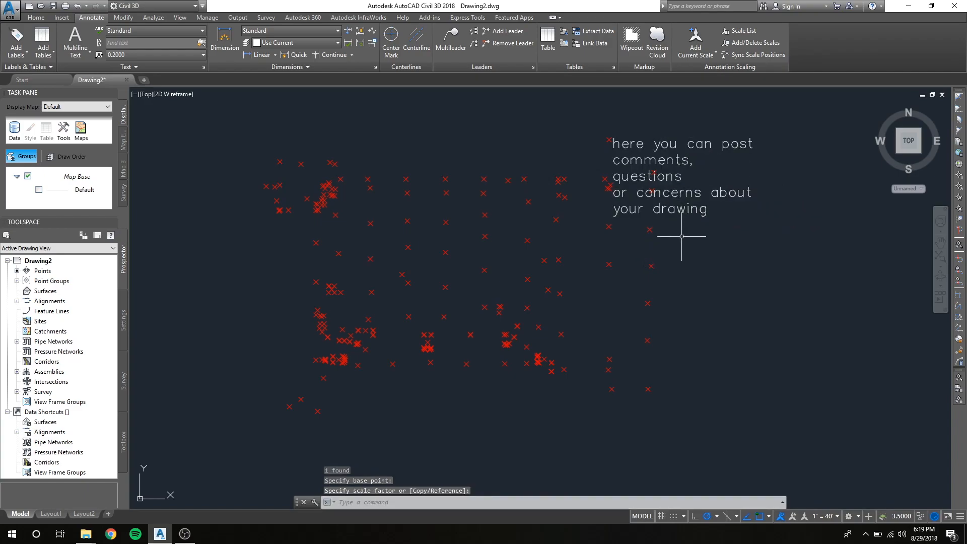
- Move the enlarged comment text southeast so it sits just east of the imported points without overlapping them
click(640, 145)
drag(675, 160, 733, 192)
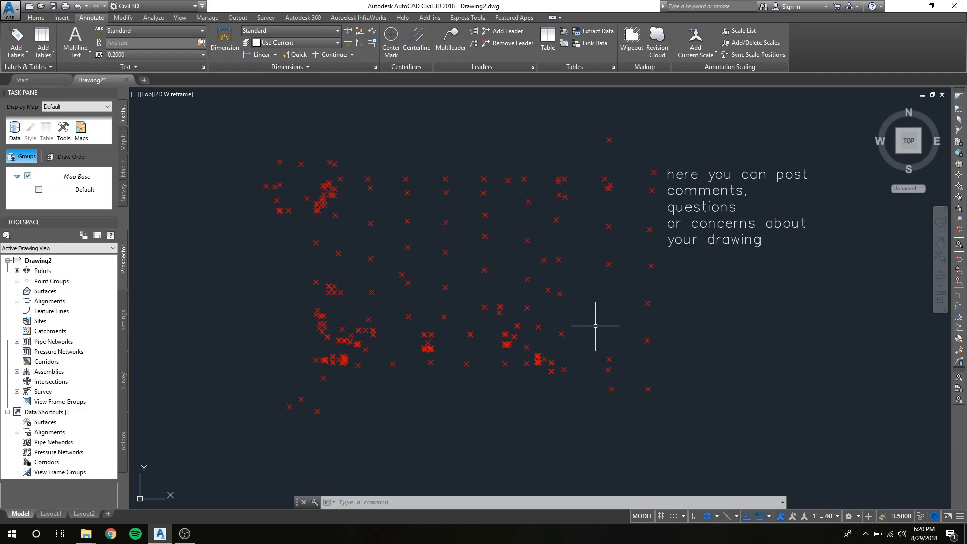
- Insert the Ansi B layout from the "Map Book Template - 11x17 Classic" template and switch to it
right_click(23, 516)
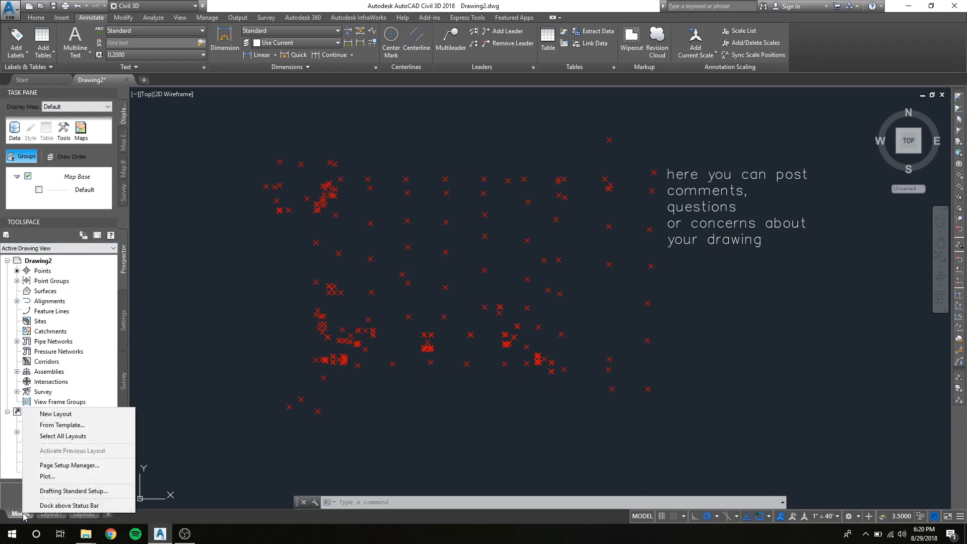
click(73, 427)
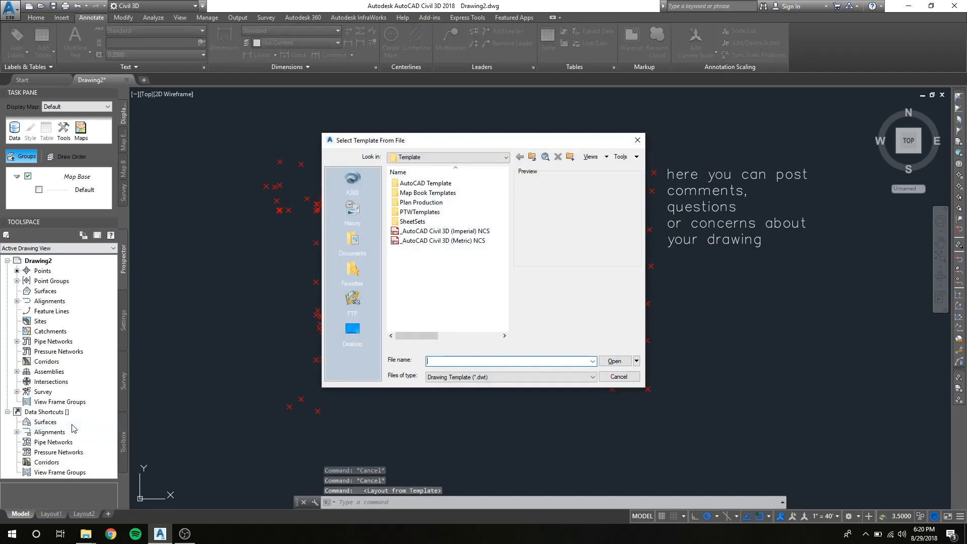
double_click(438, 193)
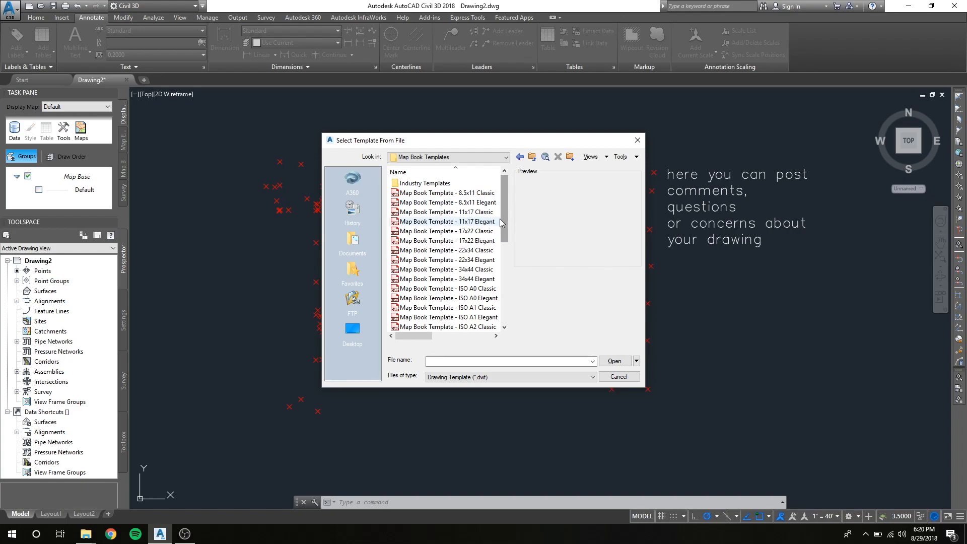
double_click(428, 213)
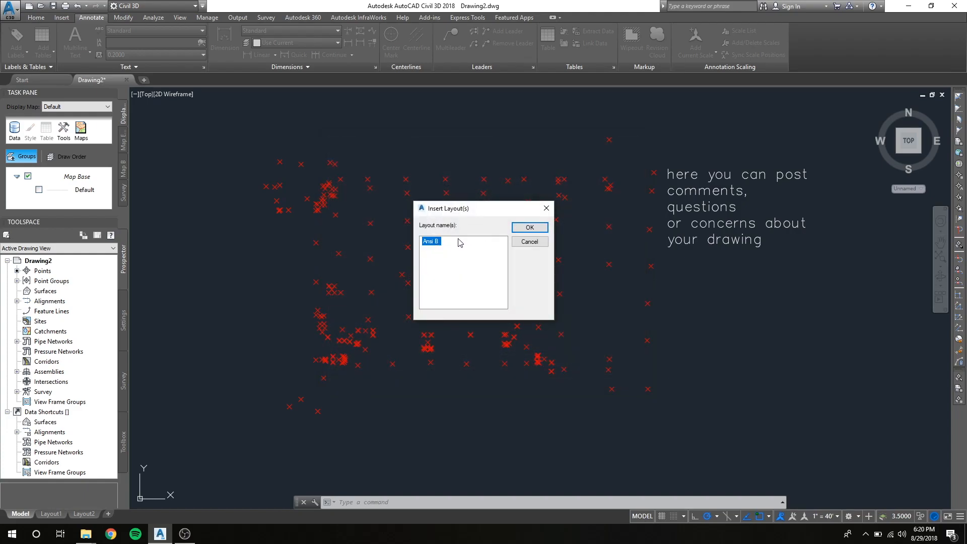
click(526, 229)
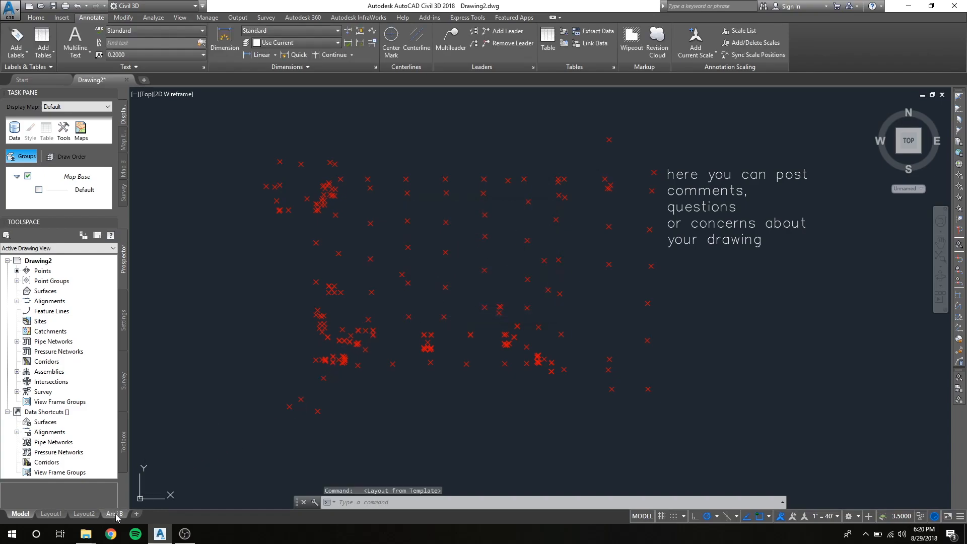
mouse_move(112, 517)
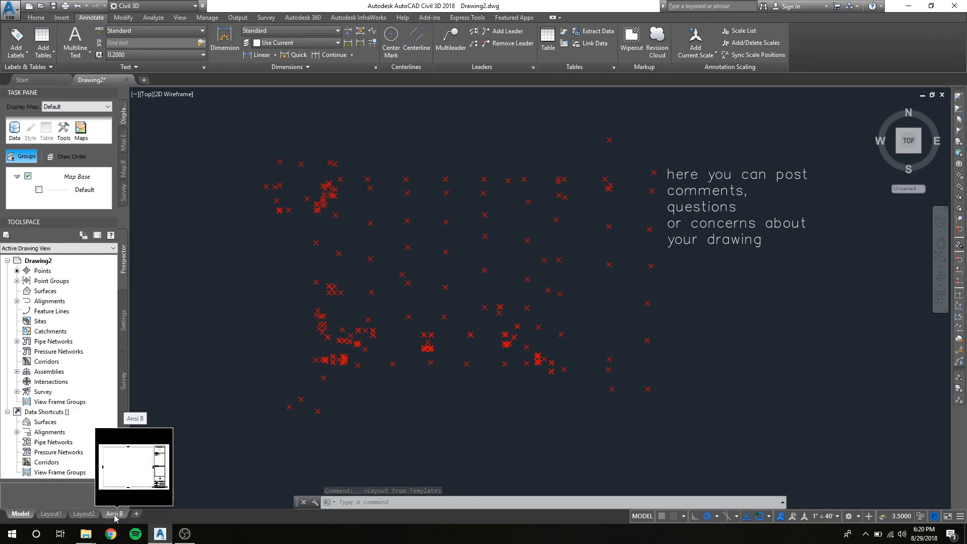
click(116, 515)
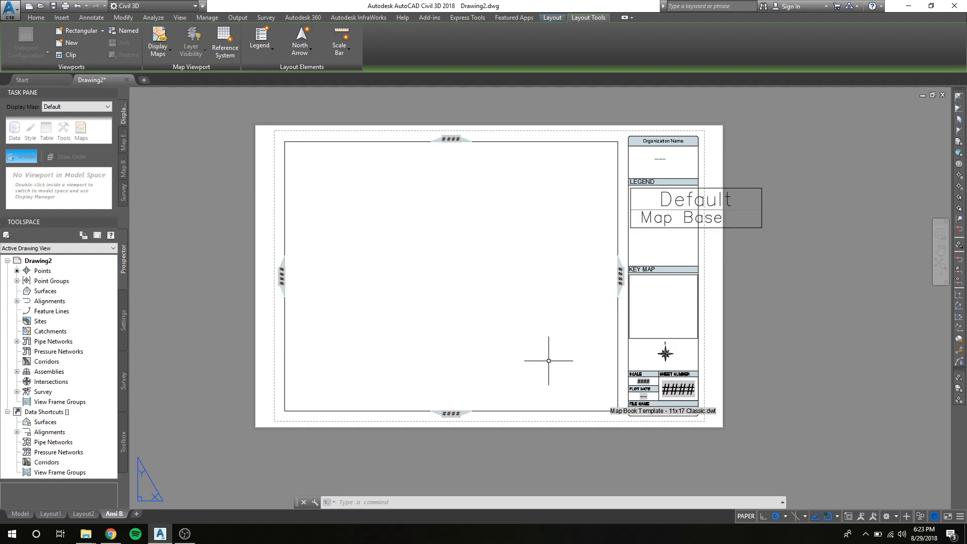
- Activate the layout's main viewport and zoom to extents, fitting all points and the comment text inside its frame
double_click(375, 207)
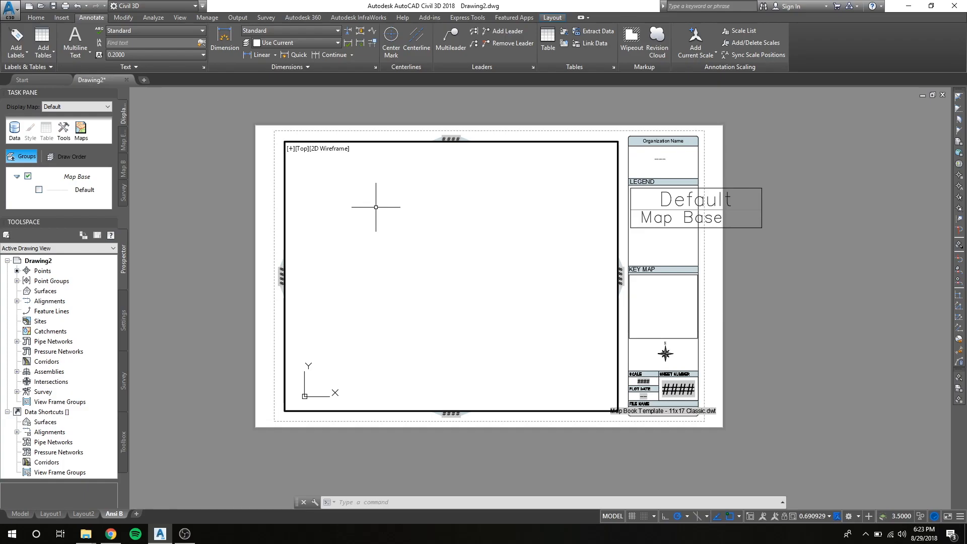
text(Z)
key(Return)
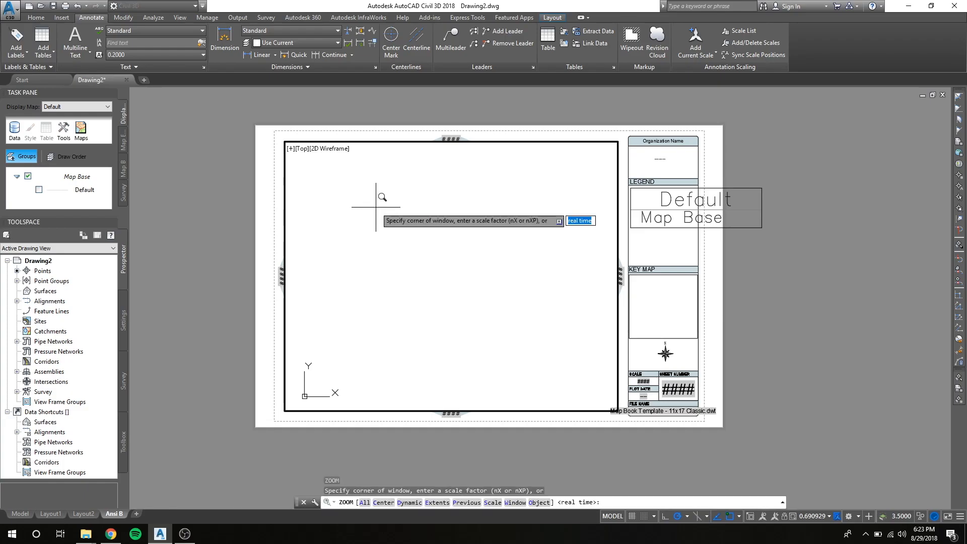
text(e)
key(Return)
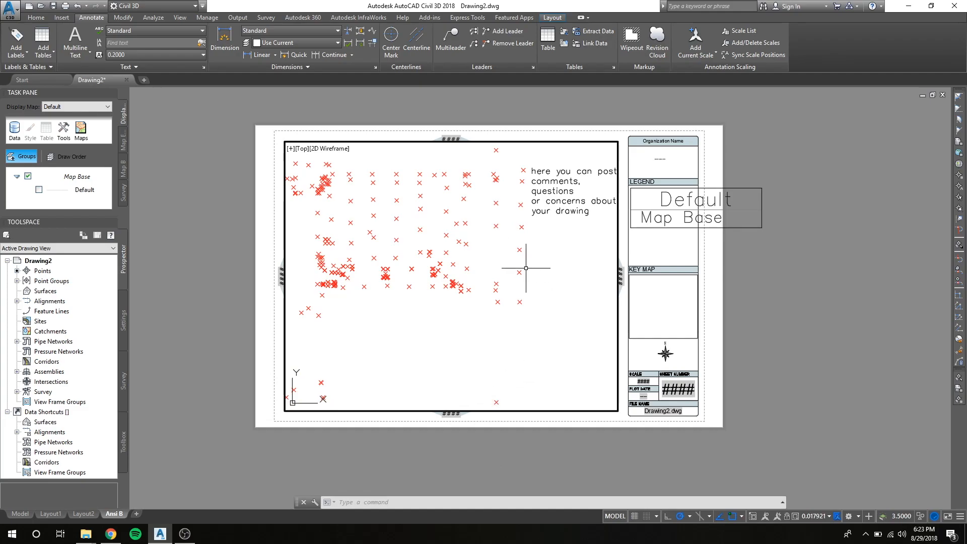
scroll(534, 257, down, 1)
scroll(525, 269, up, 1)
scroll(526, 269, down, 1)
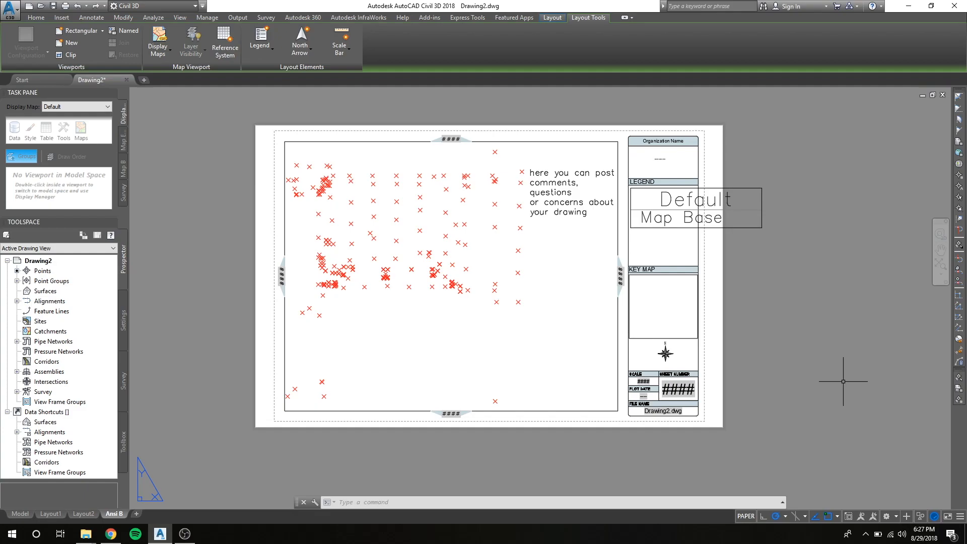
- Delete the oversized Default / Map Base legend table that overruns the title block
click(762, 203)
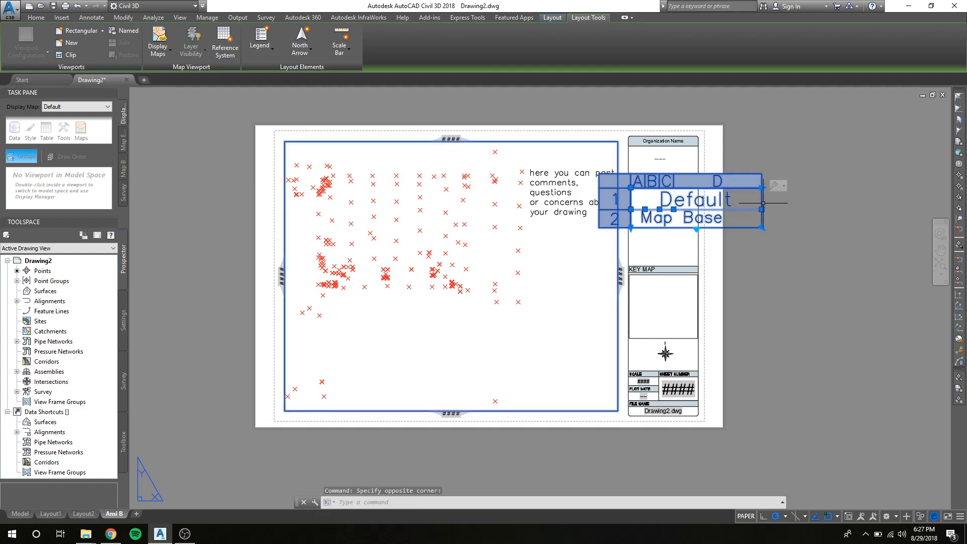
key(Delete)
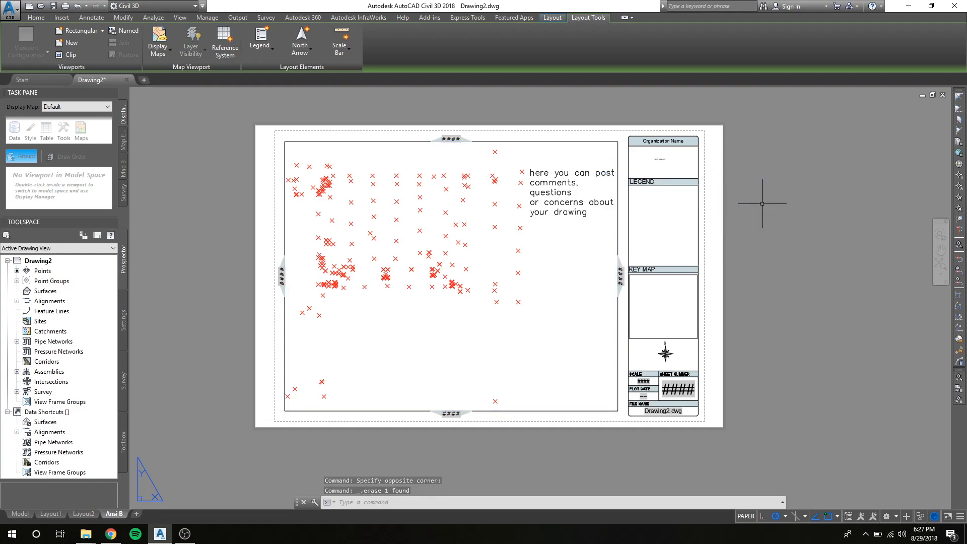
- Set the title block's file name attribute to "Your Full Name"
double_click(664, 410)
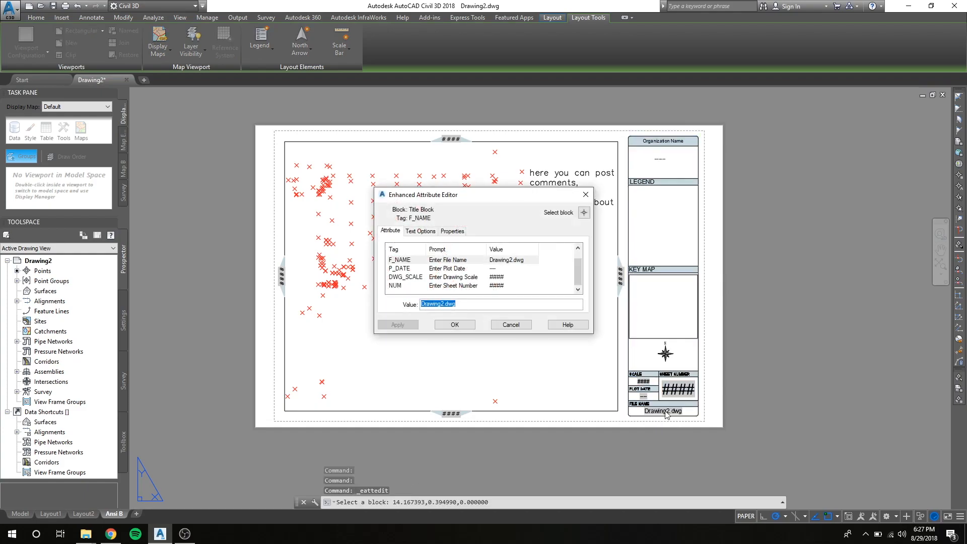
key(BackSpace)
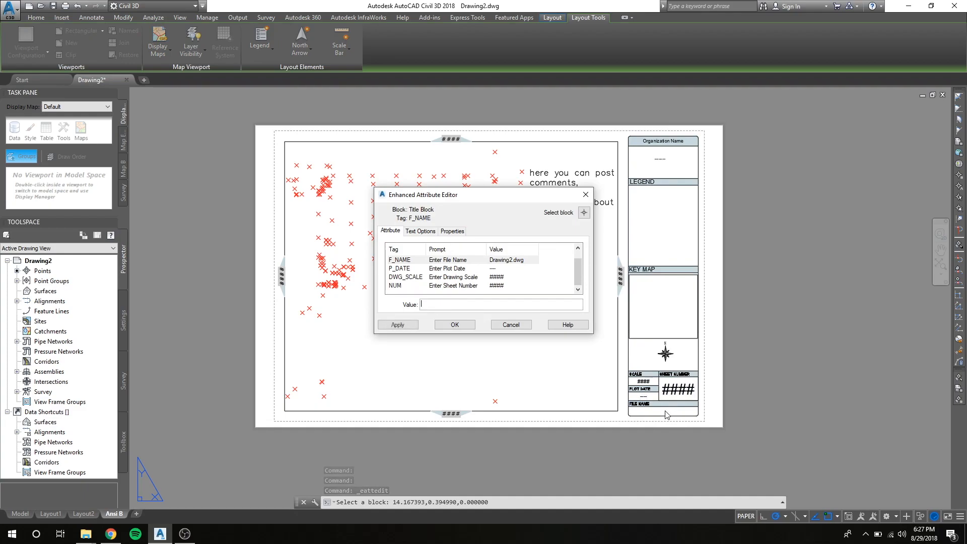
text(Your )
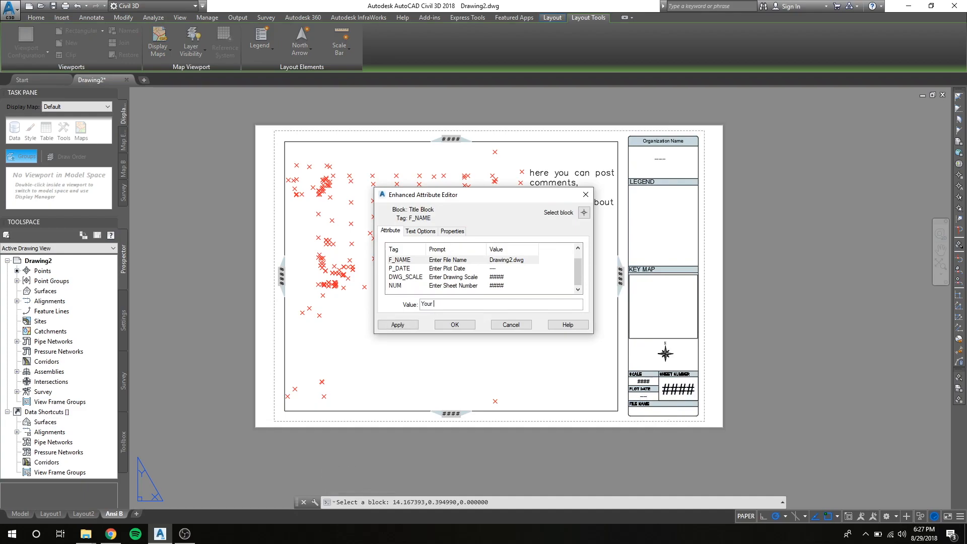
text(Full Name)
click(405, 325)
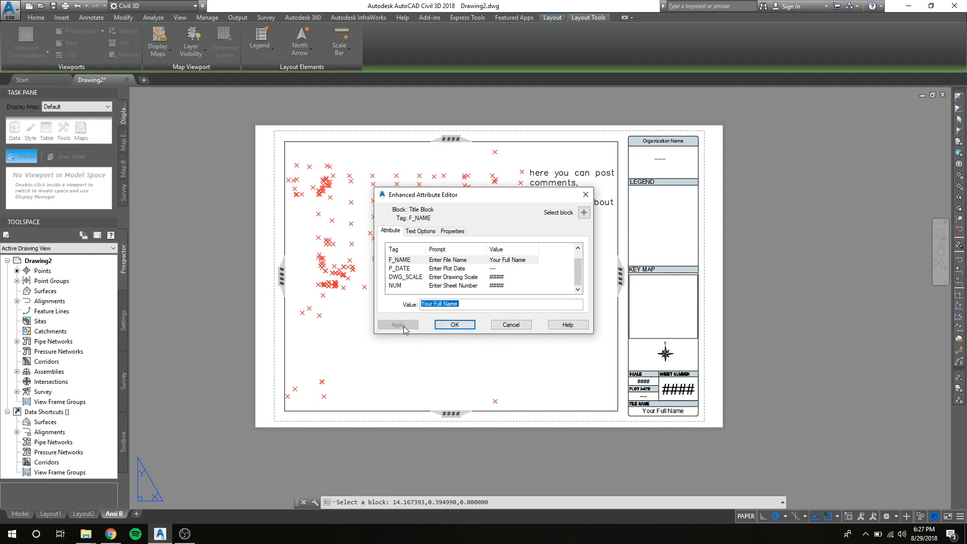
click(467, 326)
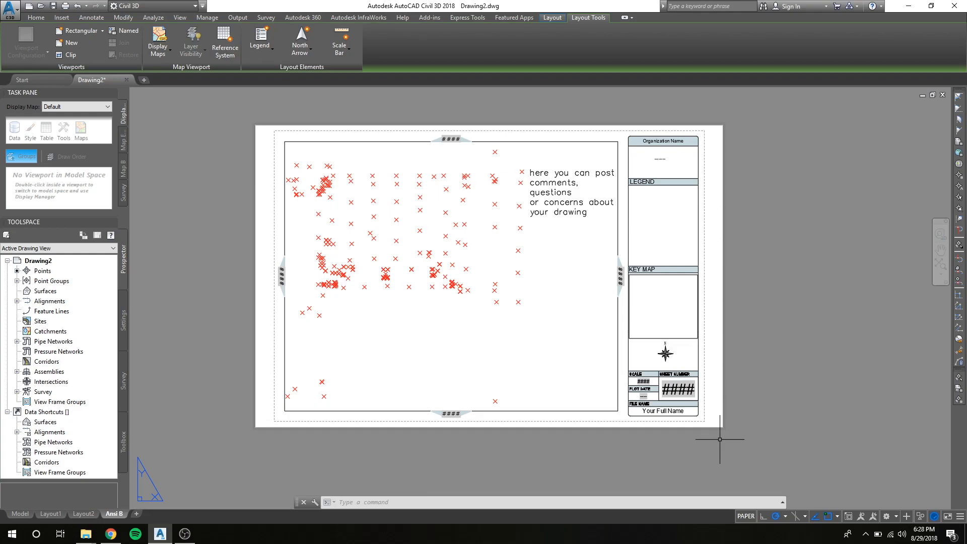
- Plot the Ansi B layout with the AutoCAD PDF (General Documentation).pc3 plotter
click(368, 504)
text(plot)
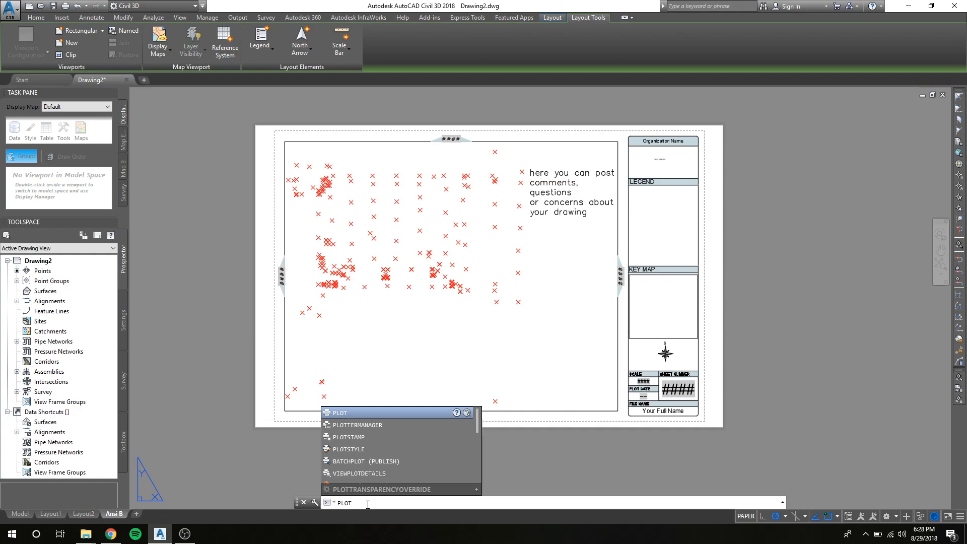
key(Return)
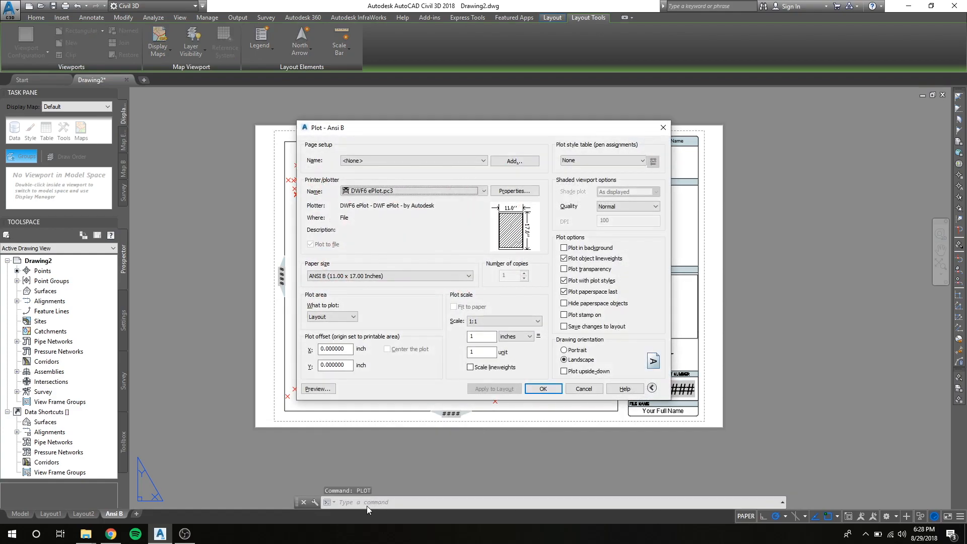
click(481, 191)
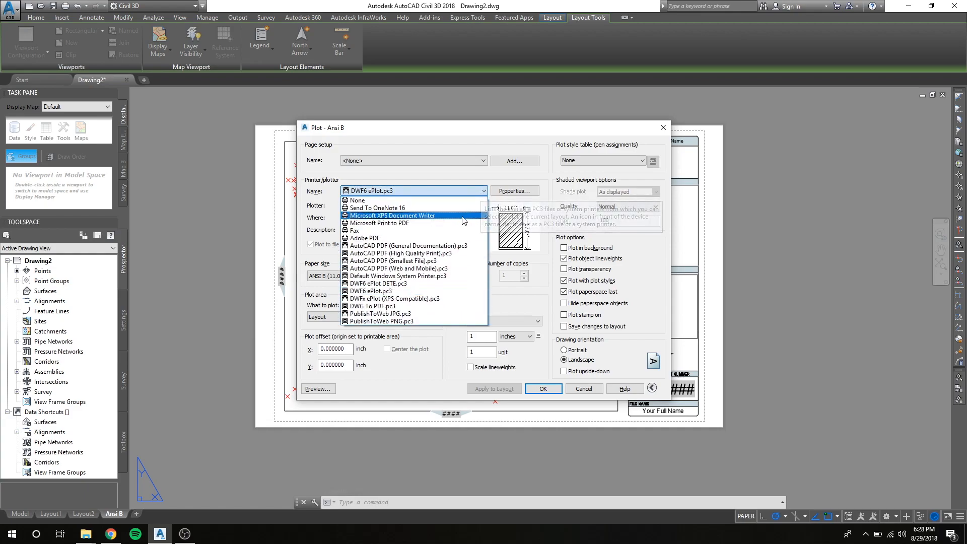
click(445, 247)
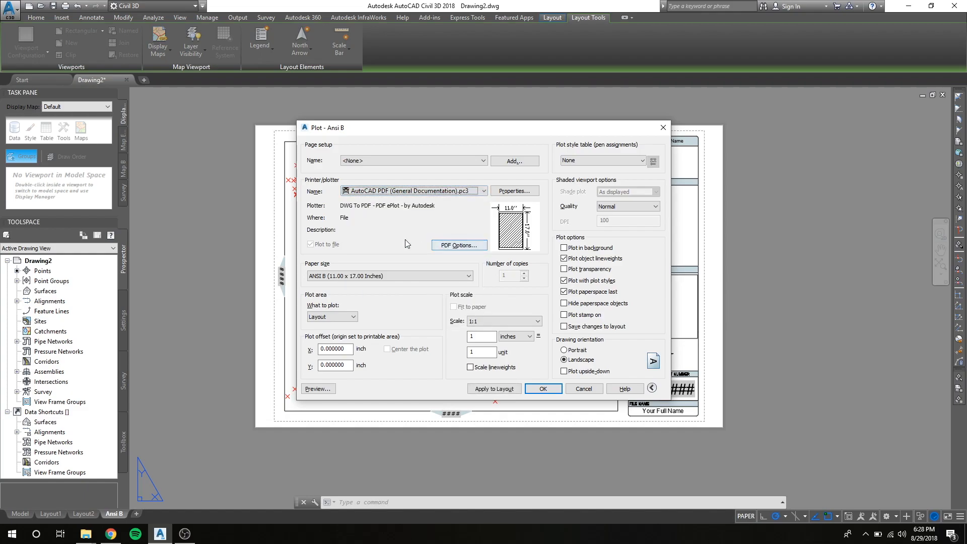
click(543, 389)
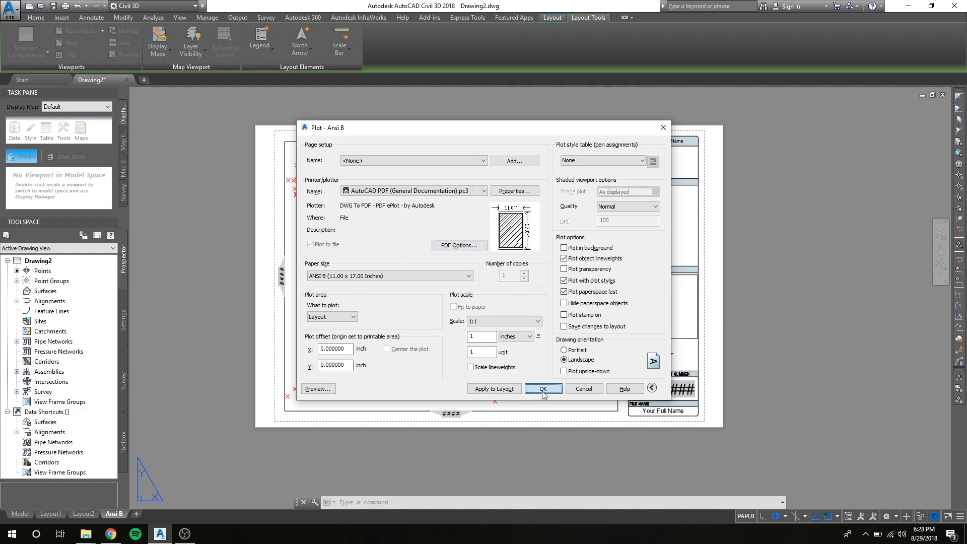
- Save the plot in the CE 2010 folder as the PDF "LastName_FirstName_Assignment1" and view the resulting file
double_click(425, 183)
double_click(425, 184)
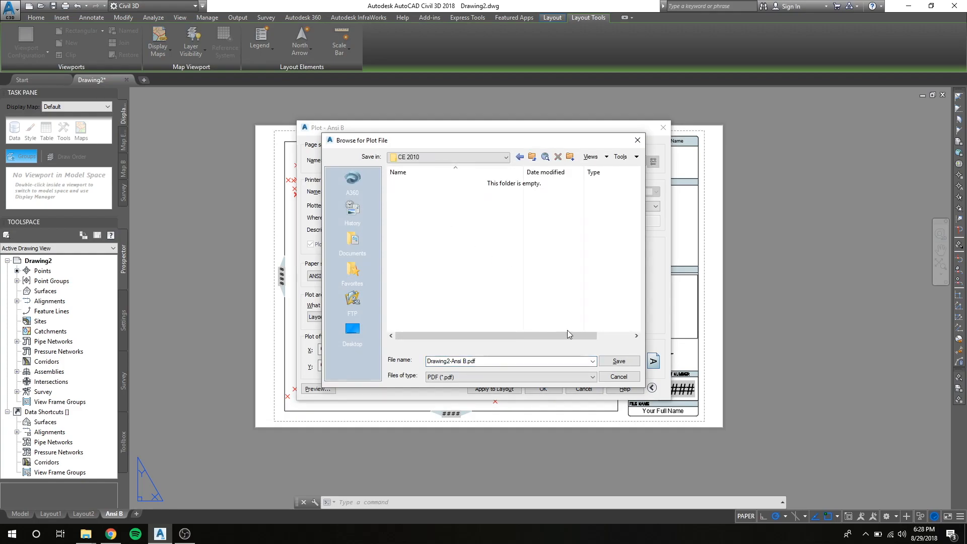
click(487, 362)
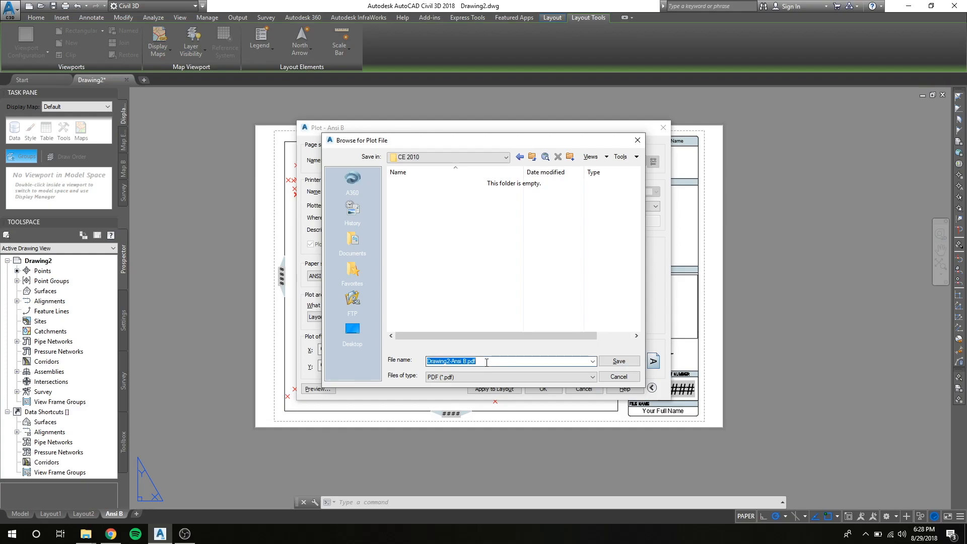
text(A)
text(Last)
text(Name)
text(_FirstNAme)
key(BackSpace)
key(BackSpace)
key(BackSpace)
text(ame_Assignmen)
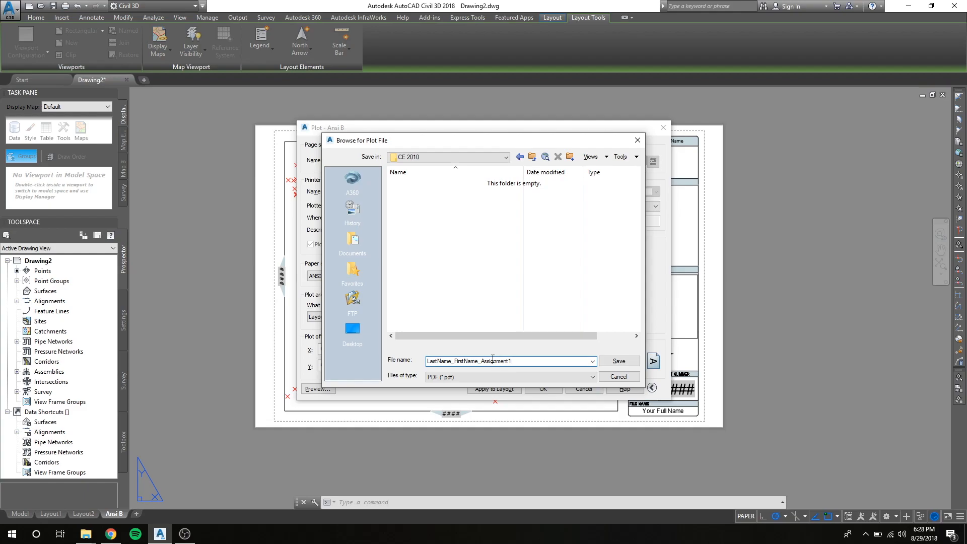
click(615, 361)
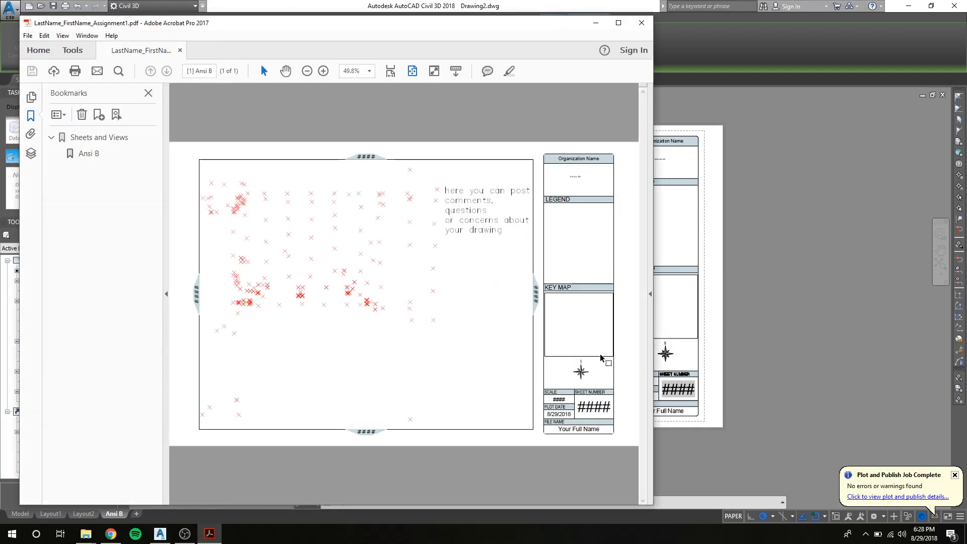
drag(475, 25, 475, 19)
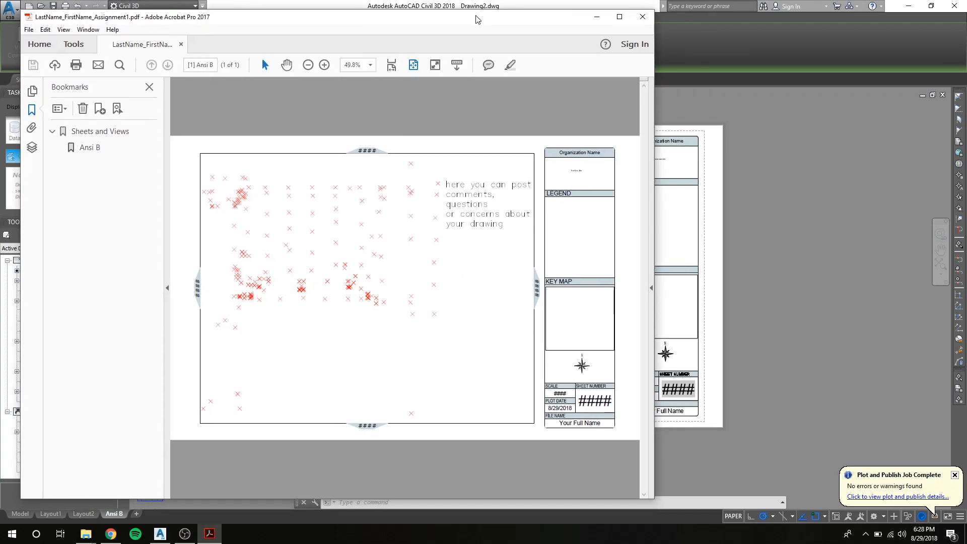